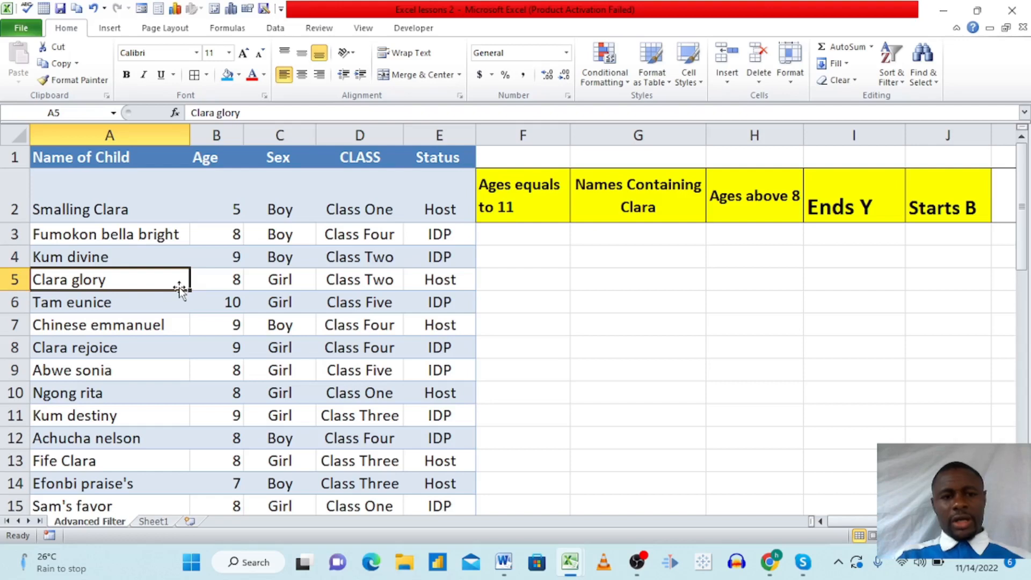
Review the children's table columns from Name of Child to Status and the "Ages equals to 11" criterion in F2.
{"action": "left_click", "coordinate": [98, 173]}
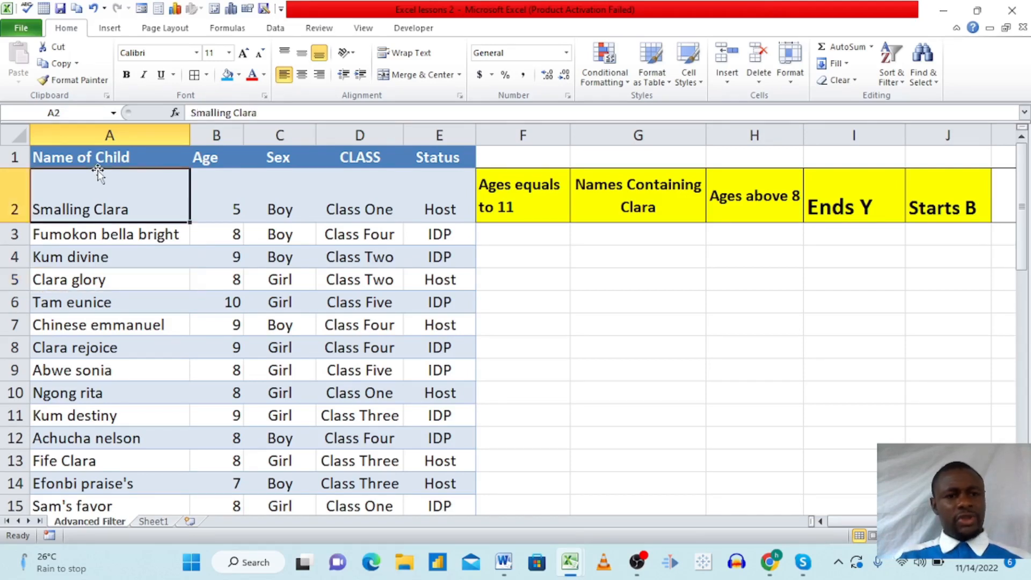
{"action": "left_click", "coordinate": [219, 177]}
{"action": "left_click", "coordinate": [281, 182]}
{"action": "left_click", "coordinate": [346, 190]}
{"action": "left_click", "coordinate": [437, 201]}
{"action": "left_click", "coordinate": [514, 263]}
{"action": "left_click_drag", "start_coordinate": [514, 263], "coordinate": [525, 202]}
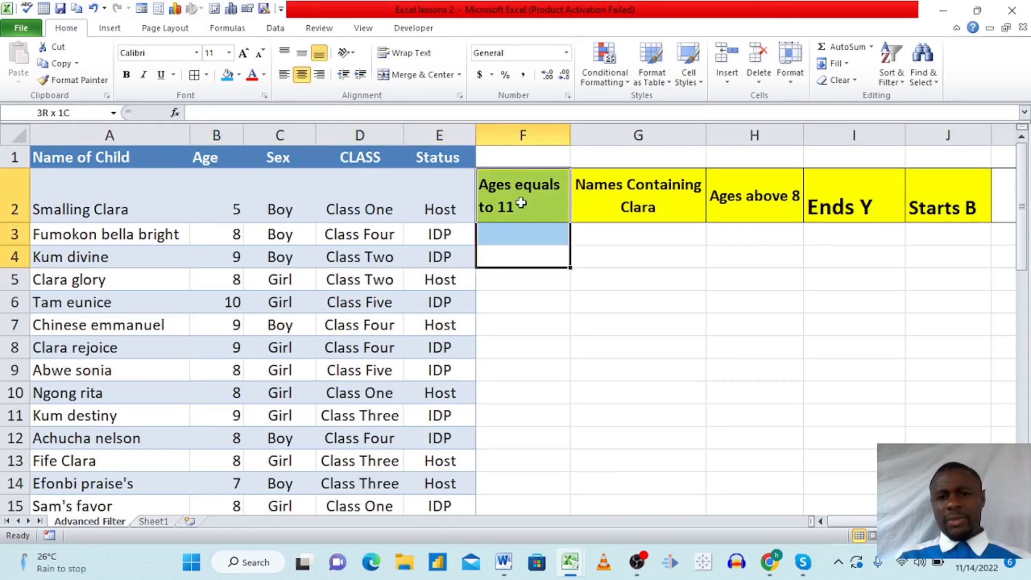
{"action": "left_click", "coordinate": [524, 203]}
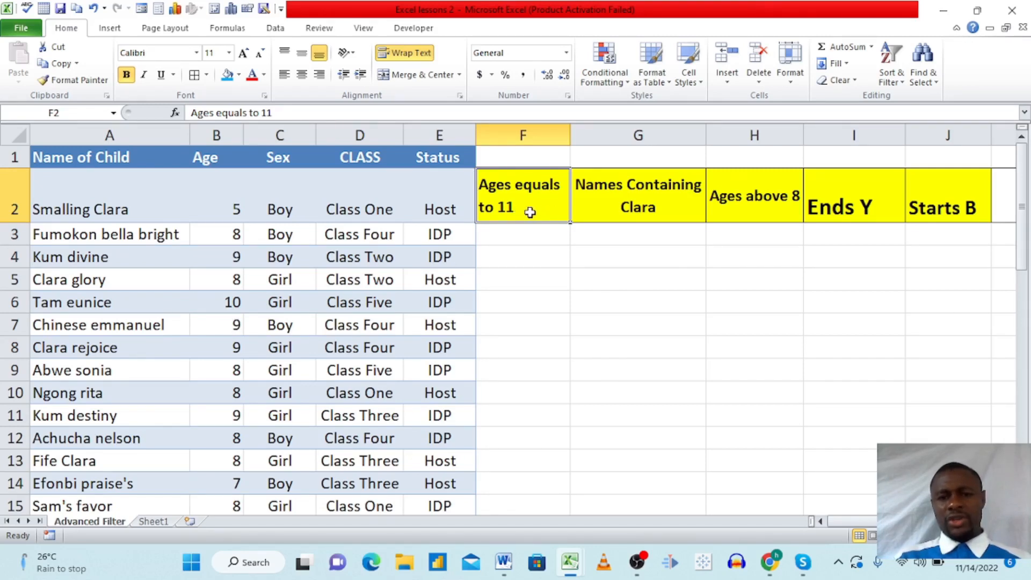
{"action": "left_click", "coordinate": [528, 255]}
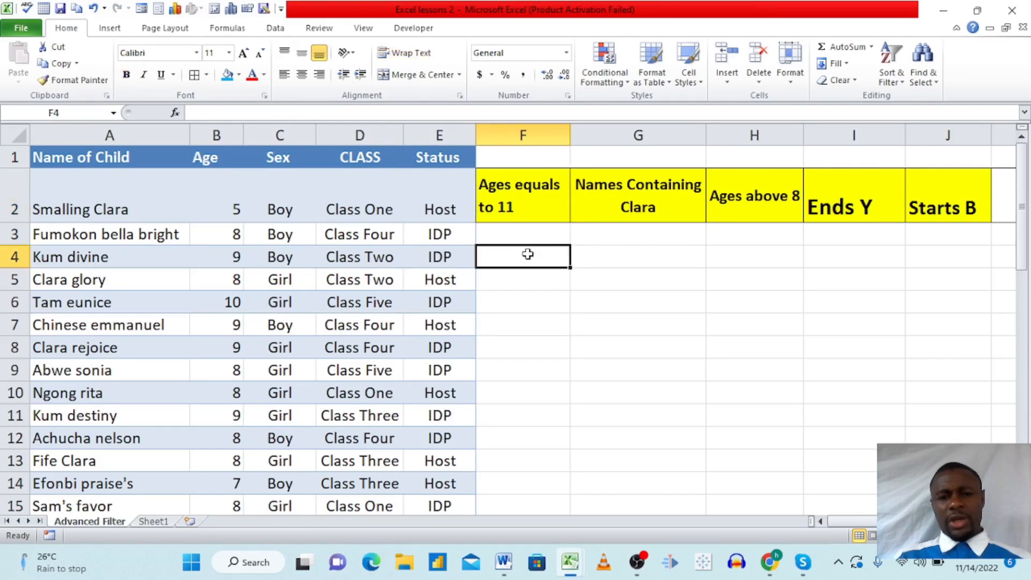
{"action": "left_click", "coordinate": [287, 280]}
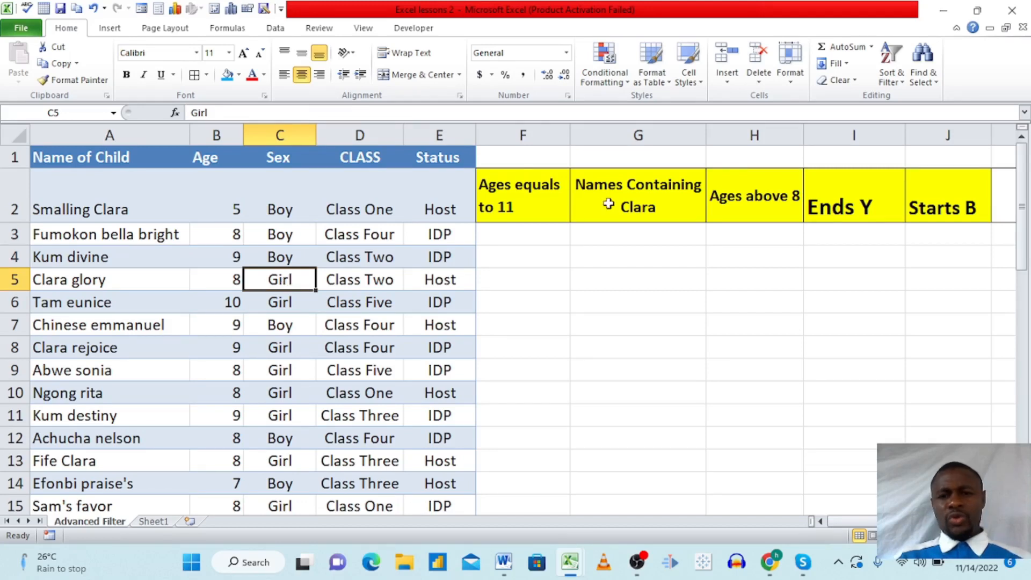
Review the remaining criteria in G2:J2, including "Ages above 8", "Ends Y" and "Starts B", against the name, age and sex data.
{"action": "left_click", "coordinate": [626, 201]}
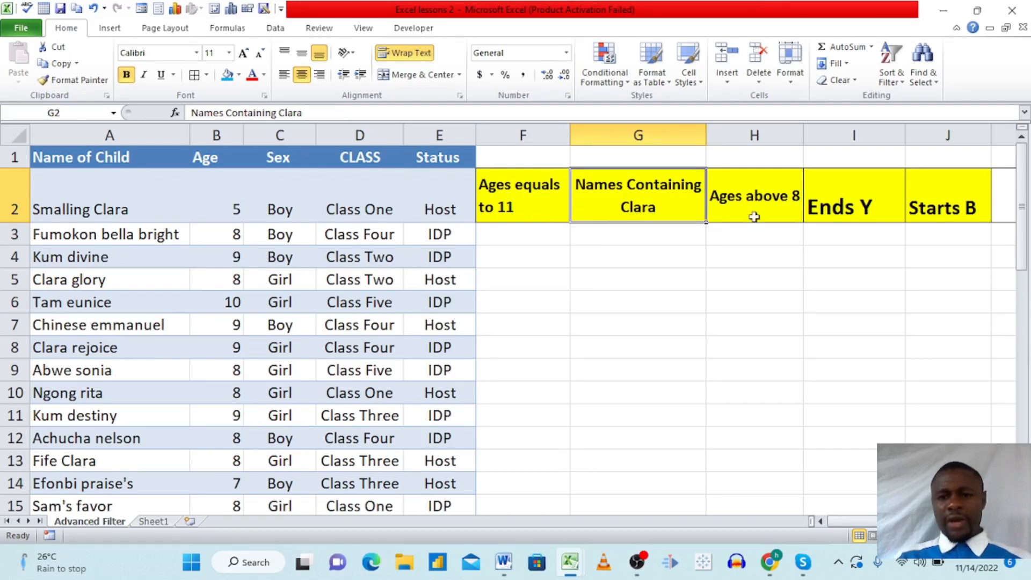
{"action": "left_click", "coordinate": [777, 198]}
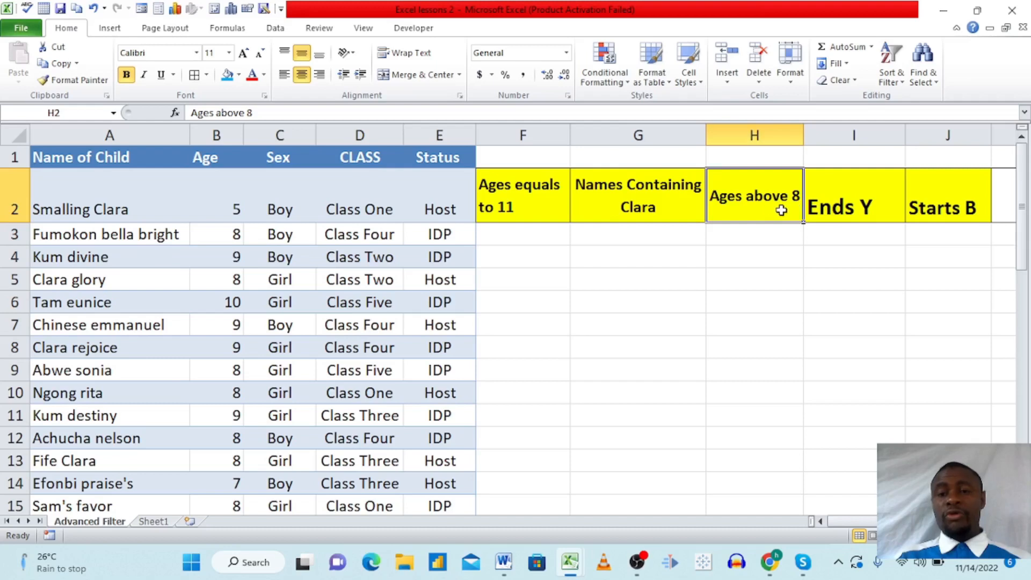
{"action": "left_click", "coordinate": [859, 207]}
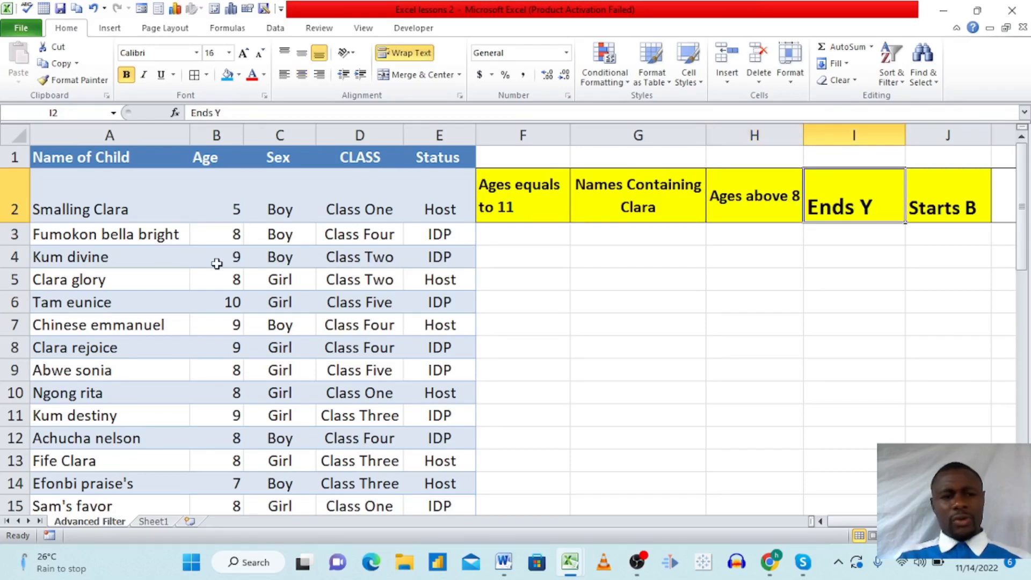
{"action": "left_click", "coordinate": [171, 262]}
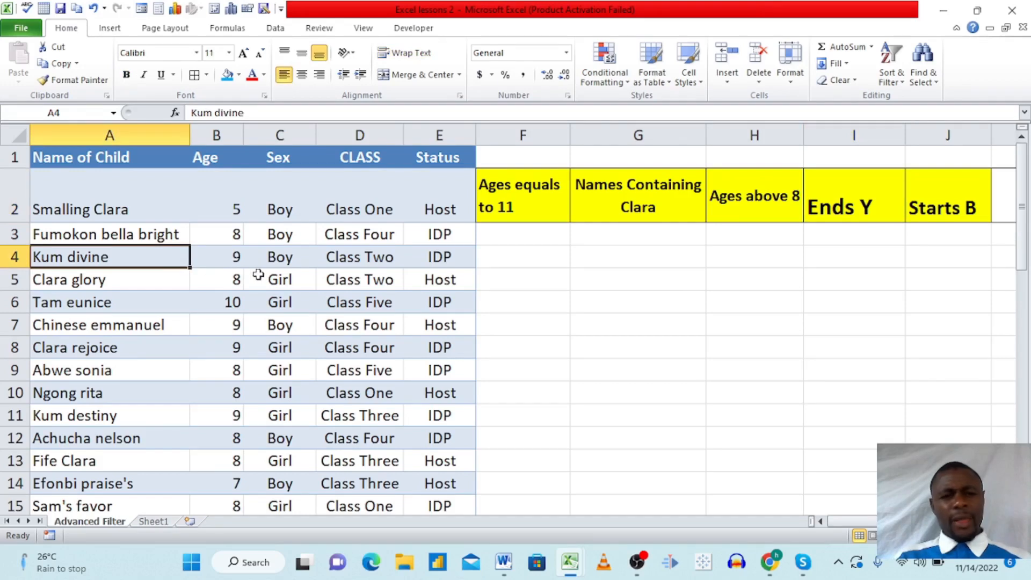
{"action": "left_click", "coordinate": [284, 270]}
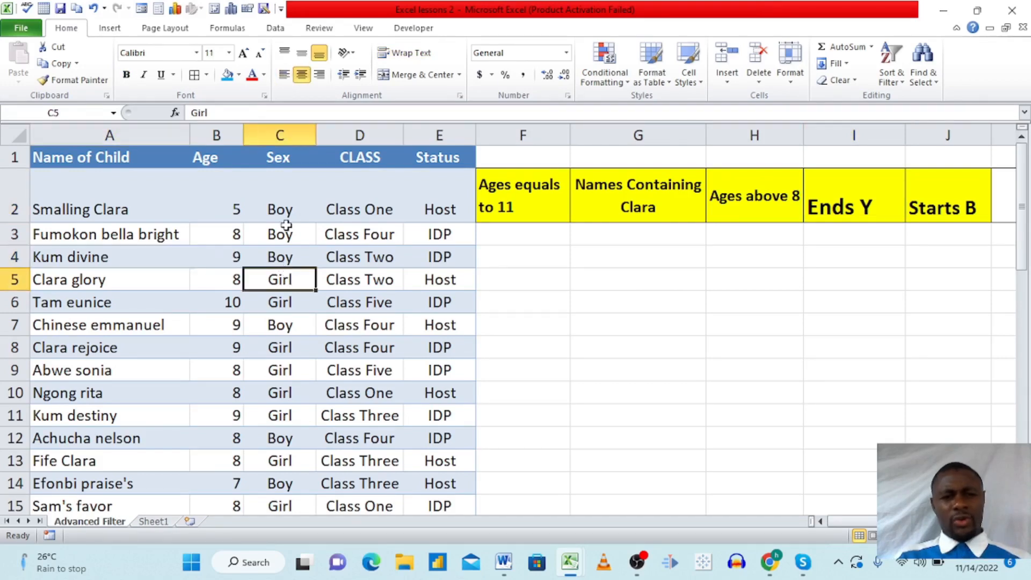
{"action": "left_click", "coordinate": [282, 207]}
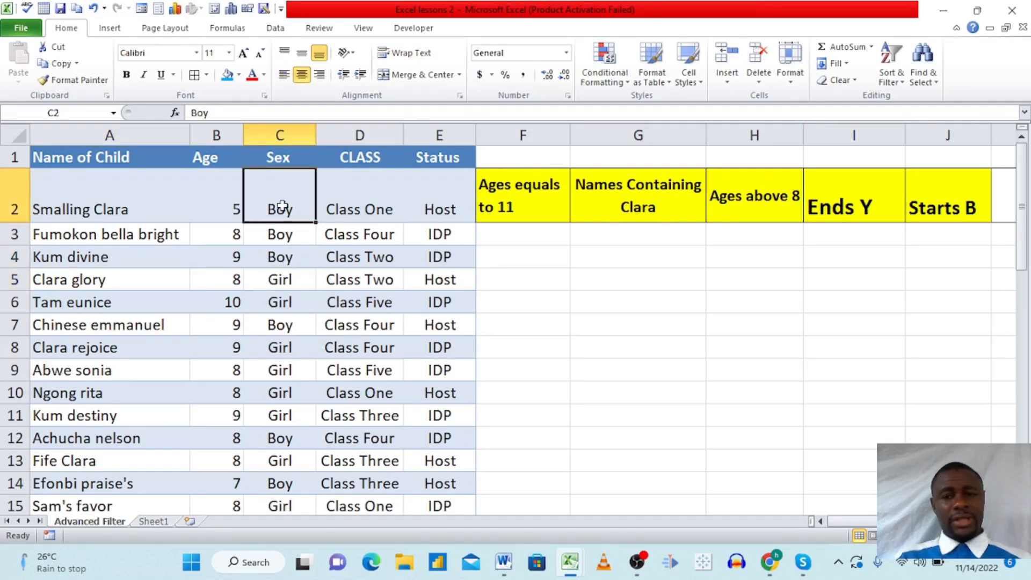
{"action": "left_click", "coordinate": [287, 249]}
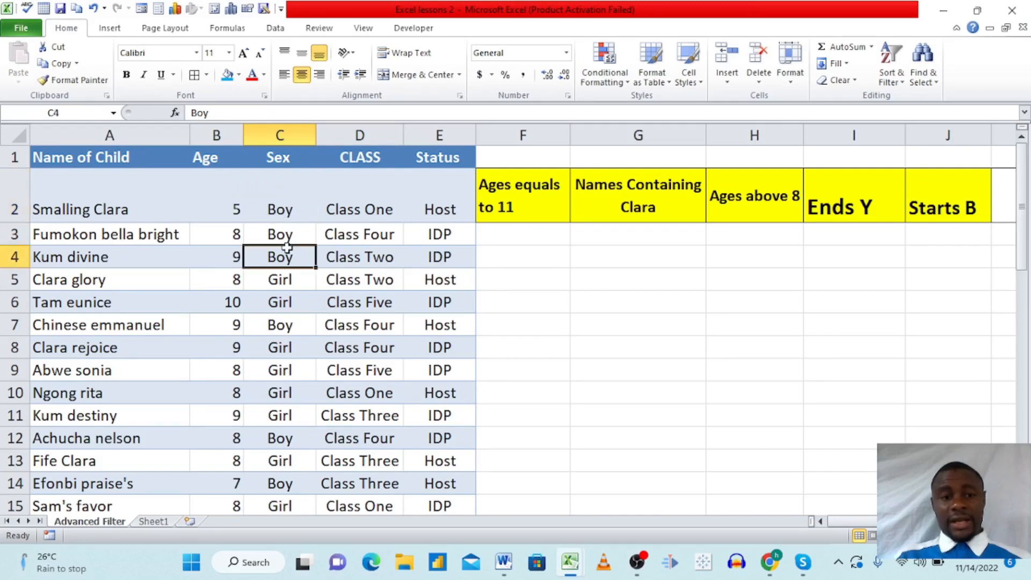
{"action": "left_click", "coordinate": [866, 212]}
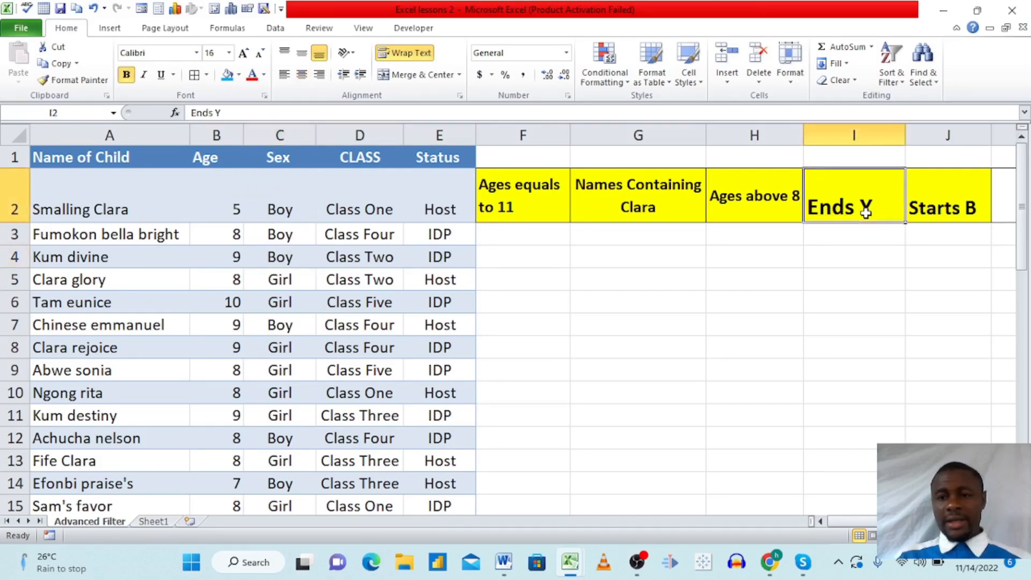
{"action": "left_click", "coordinate": [278, 257]}
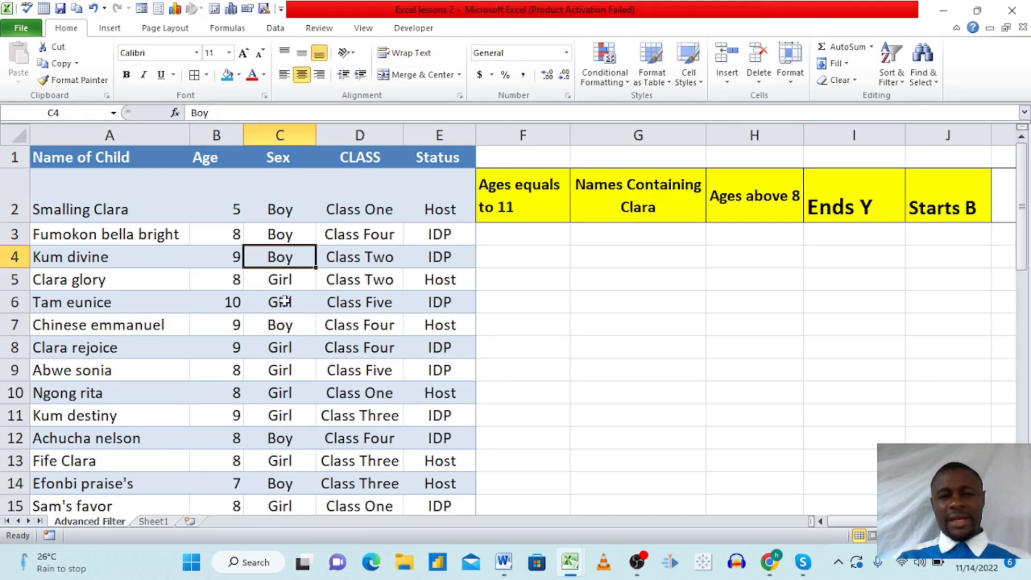
{"action": "left_click", "coordinate": [949, 199]}
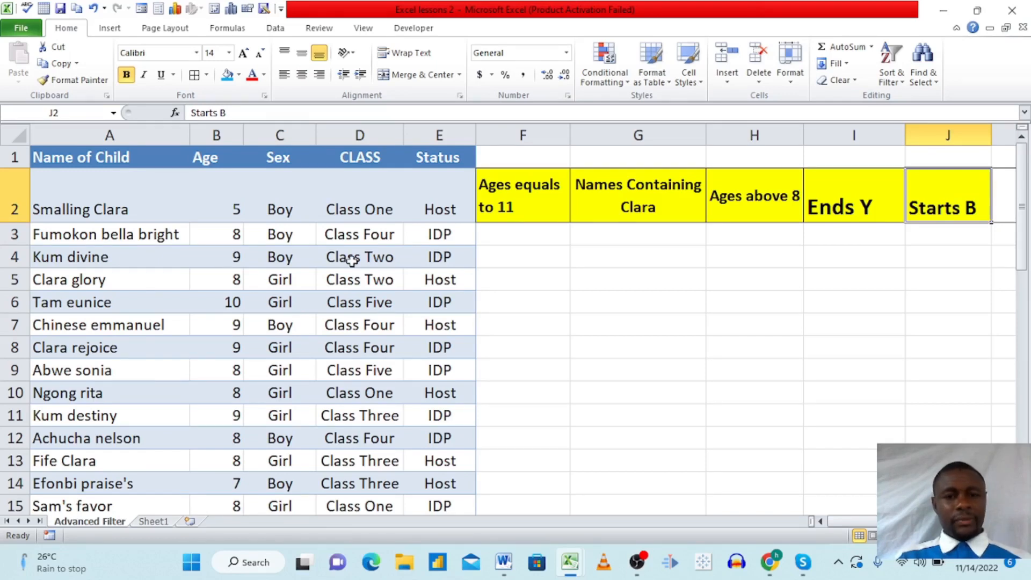
{"action": "left_click", "coordinate": [221, 231]}
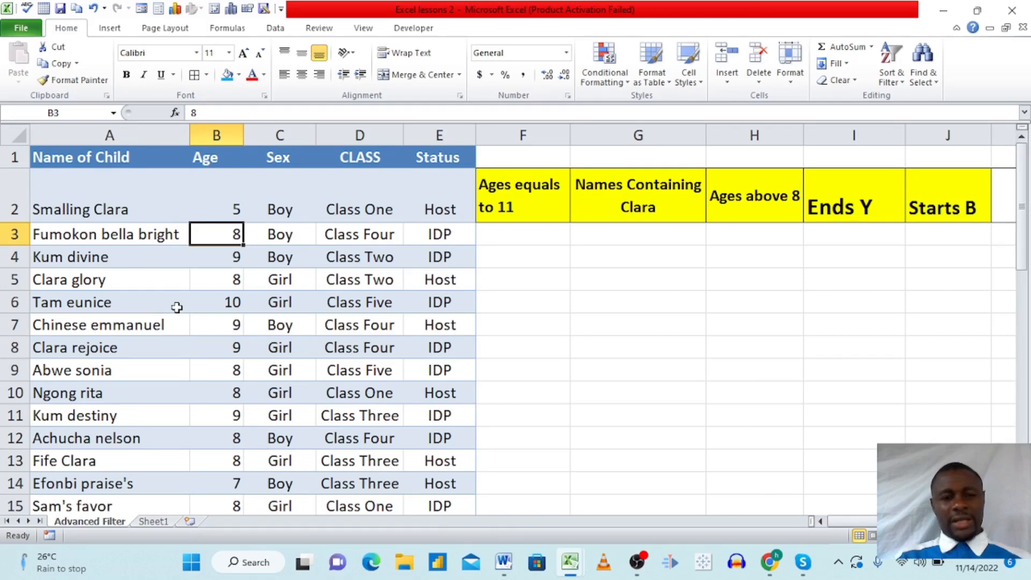
{"action": "left_click", "coordinate": [138, 306]}
{"action": "left_click", "coordinate": [303, 299]}
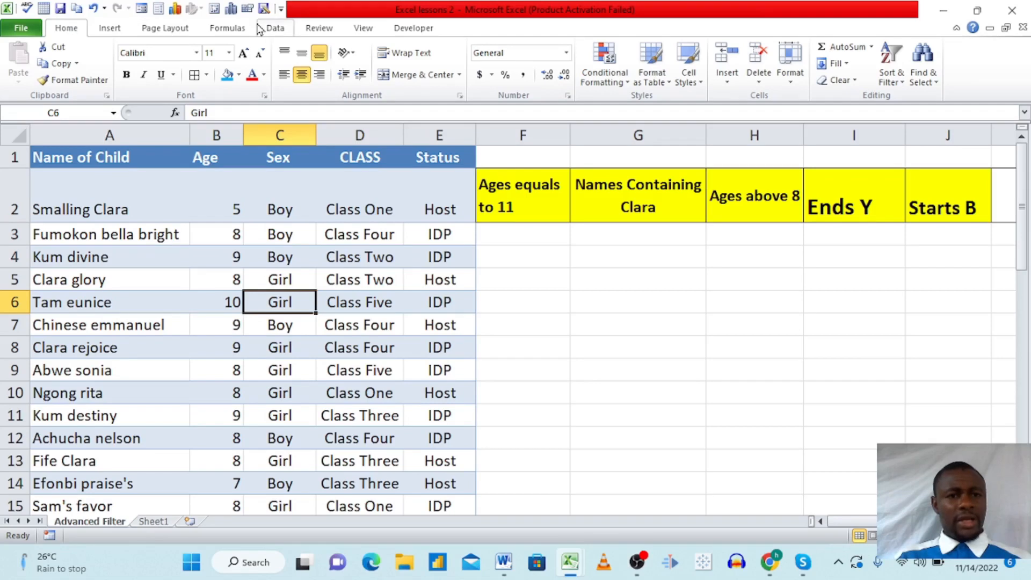
Turn on AutoFilter for the children's data table.
{"action": "left_click", "coordinate": [277, 31]}
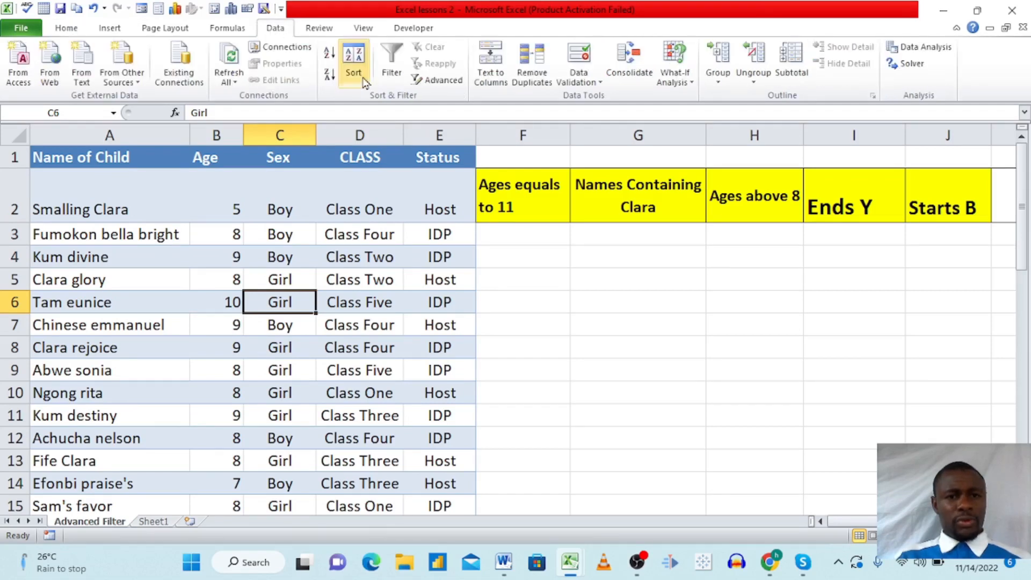
{"action": "left_click", "coordinate": [393, 75]}
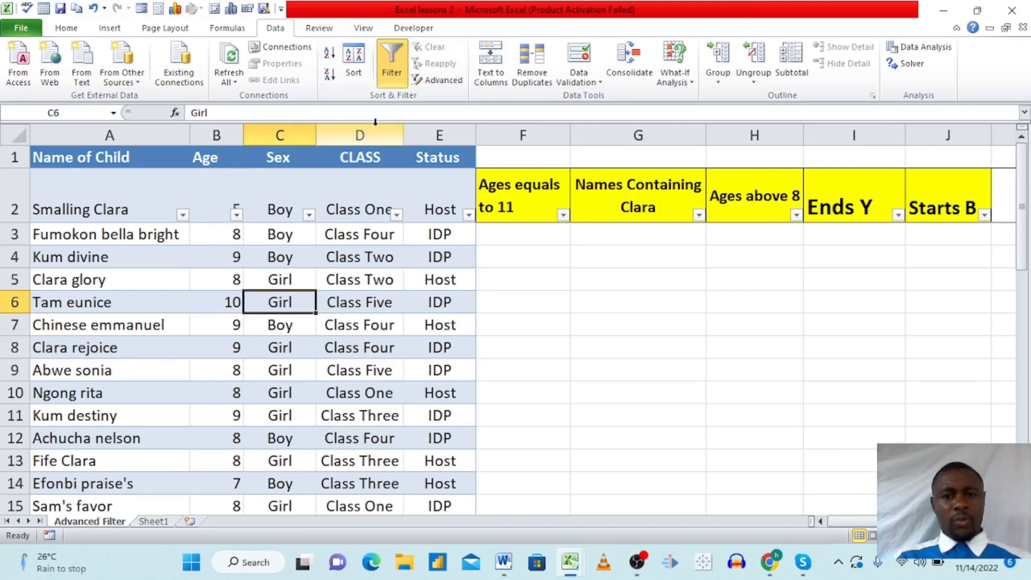
{"action": "left_click", "coordinate": [393, 277]}
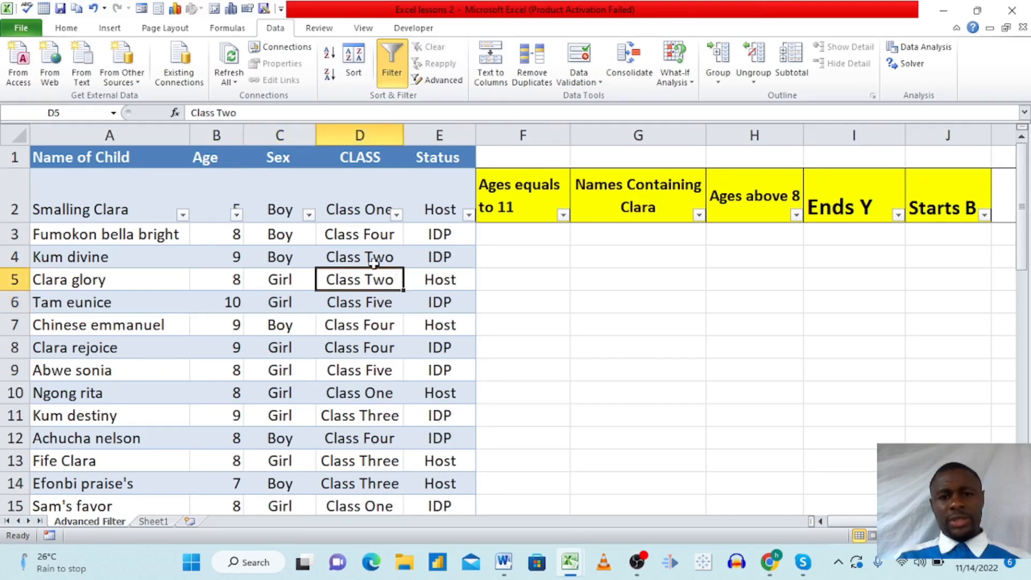
Examine the filter options offered for the Sex, CLASS, Name of Child and Age columns.
{"action": "left_click", "coordinate": [309, 215]}
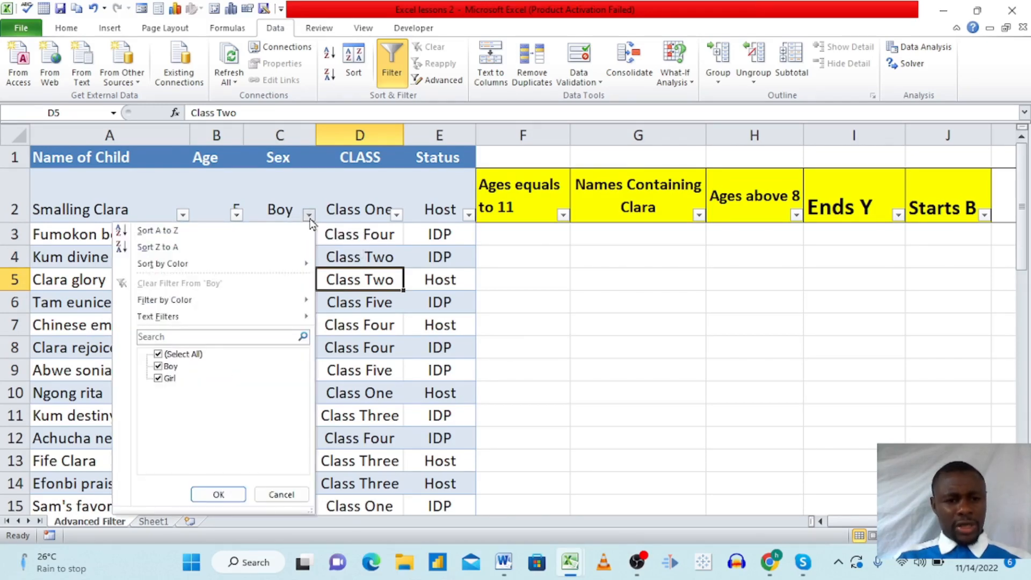
{"action": "left_click", "coordinate": [396, 215]}
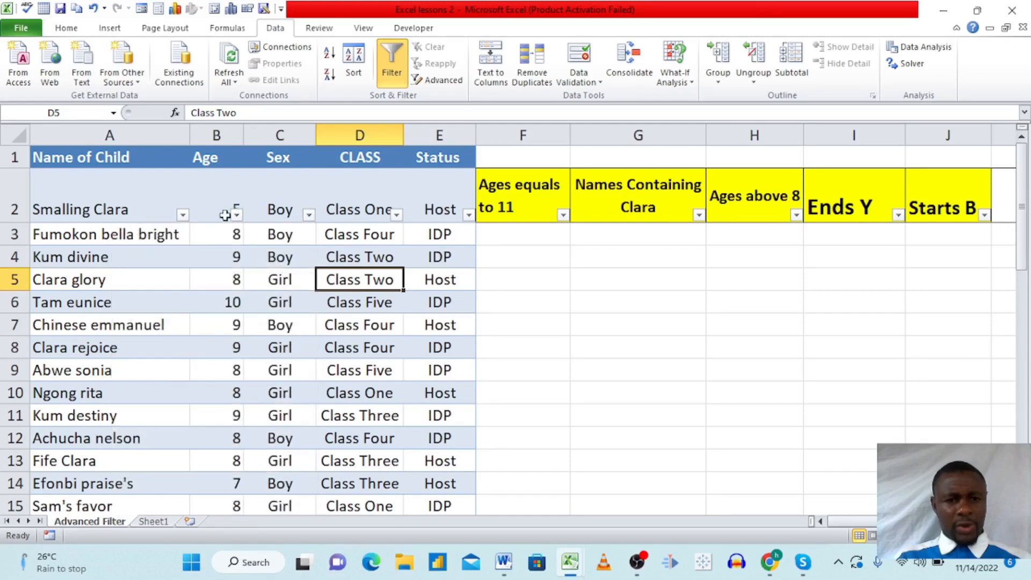
{"action": "left_click", "coordinate": [183, 215]}
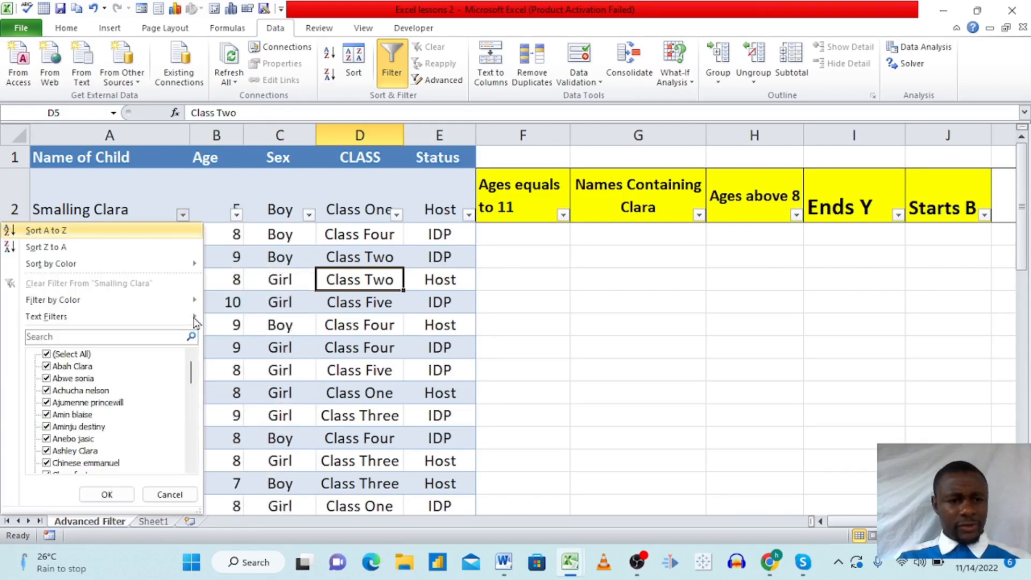
{"action": "left_click", "coordinate": [237, 216]}
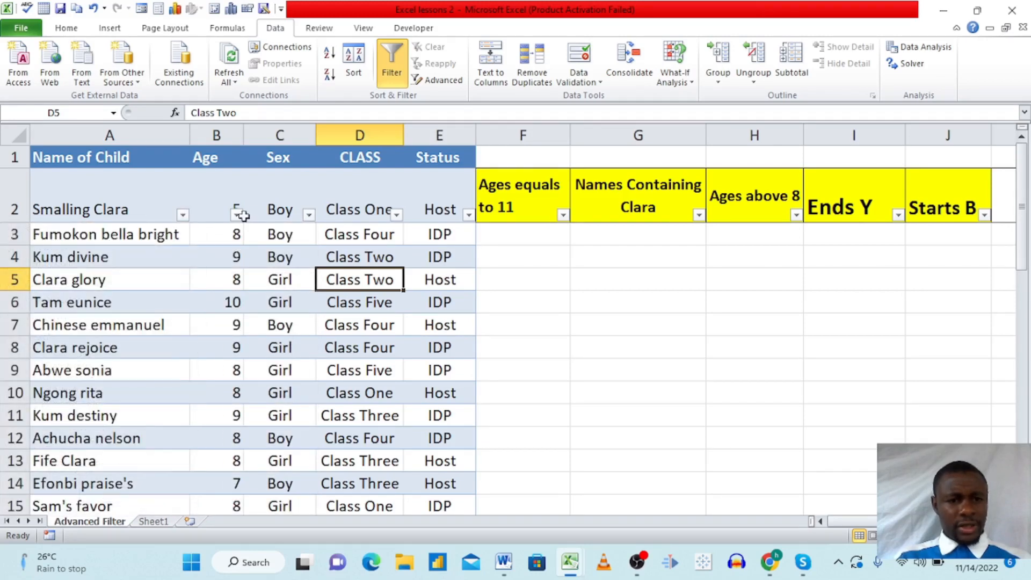
{"action": "left_click", "coordinate": [237, 215]}
{"action": "left_click", "coordinate": [271, 235]}
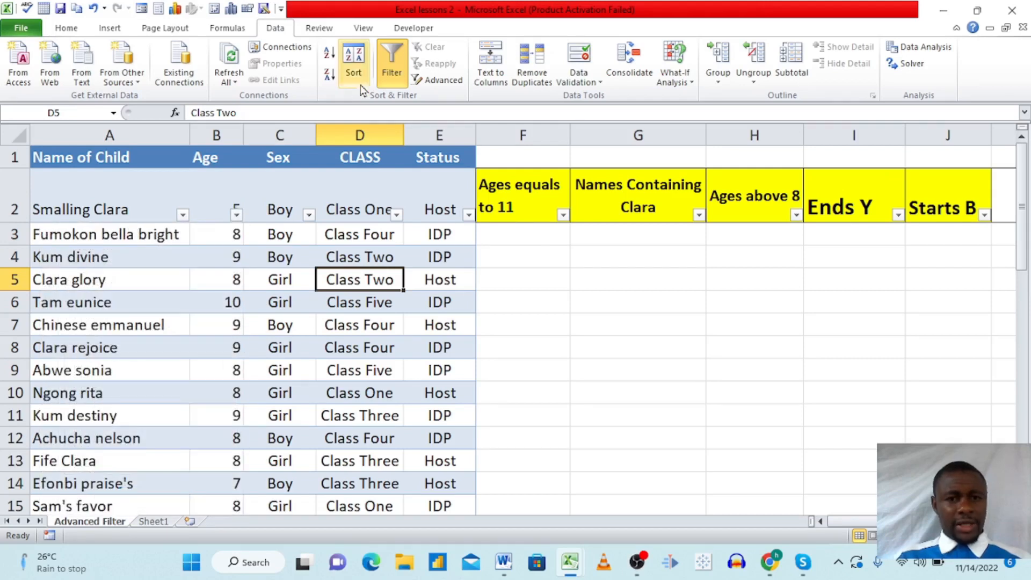
Filter the Age column with a number filter for rows that equal 11.
{"action": "left_click", "coordinate": [392, 72]}
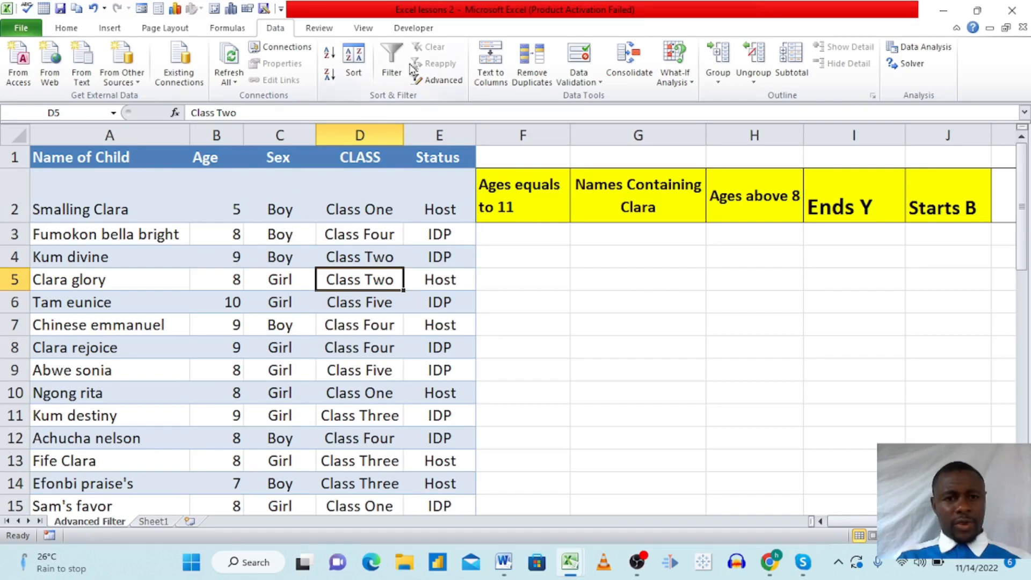
{"action": "left_click", "coordinate": [392, 72]}
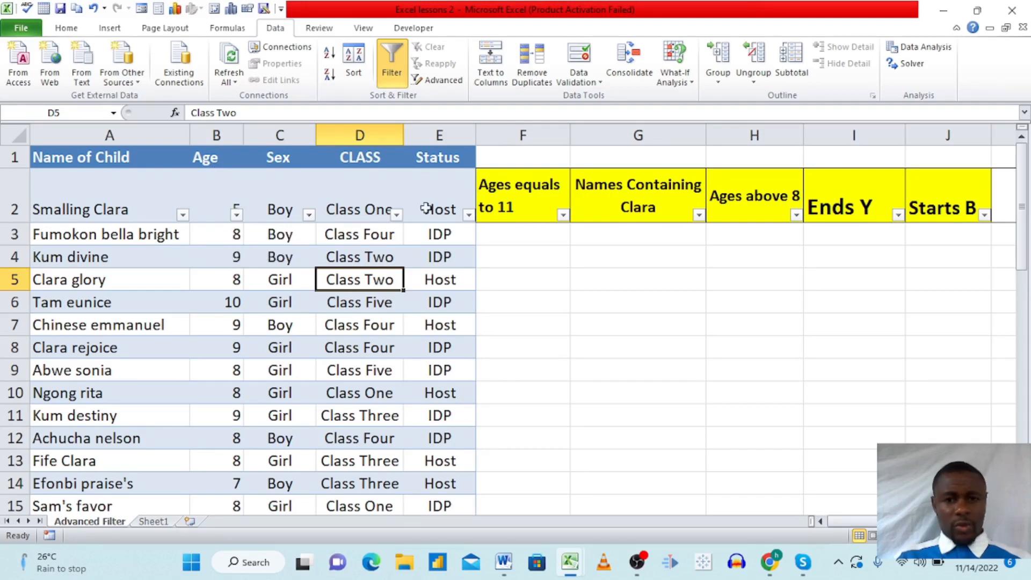
{"action": "left_click", "coordinate": [237, 215]}
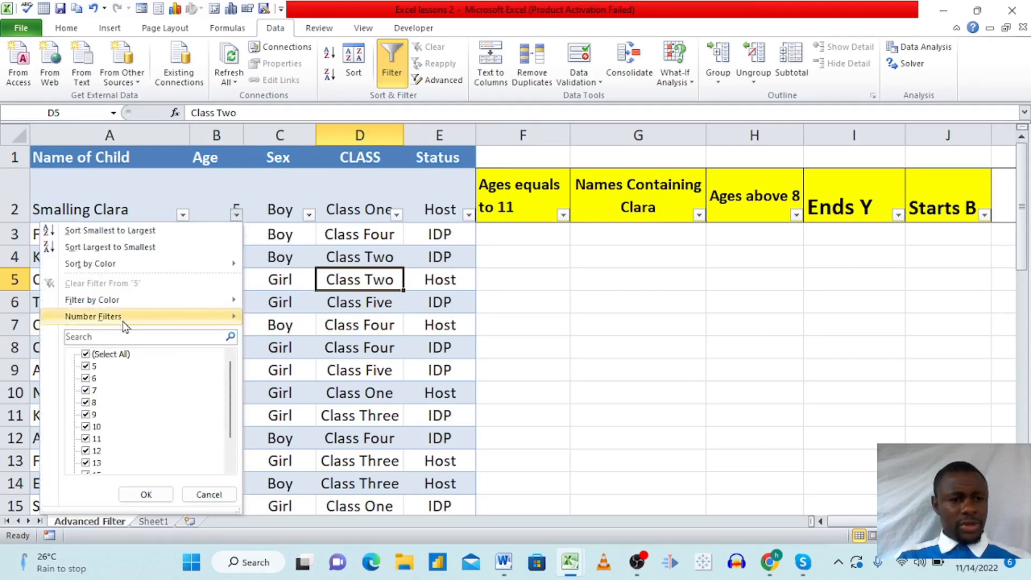
{"action": "mouse_move", "coordinate": [102, 317]}
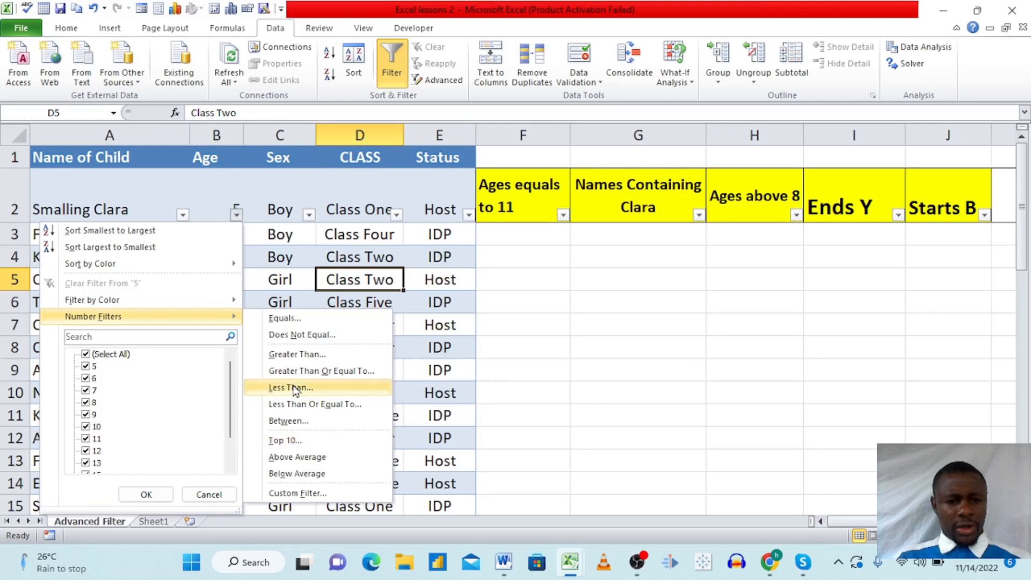
{"action": "left_click", "coordinate": [296, 321]}
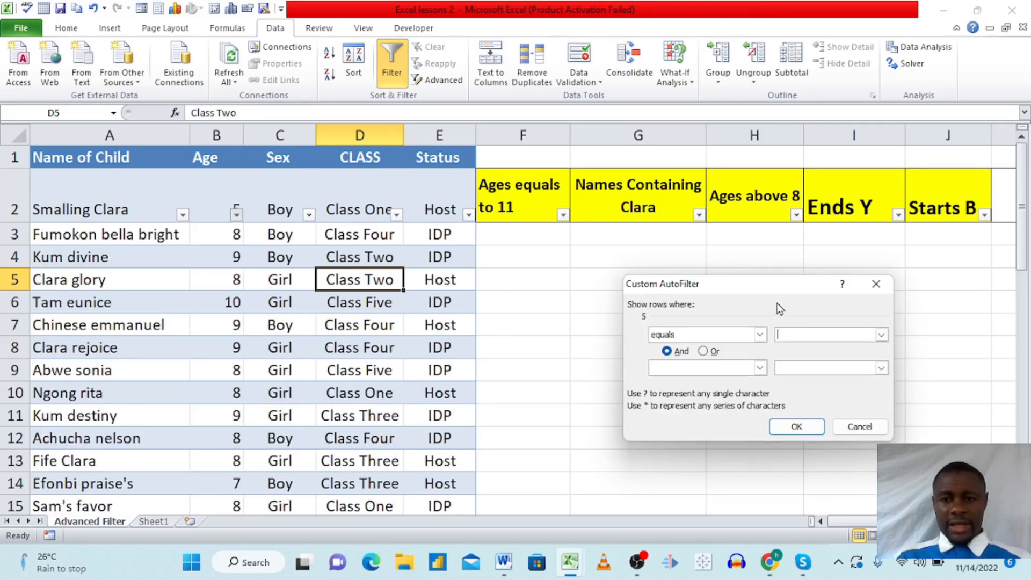
{"action": "left_click_drag", "start_coordinate": [772, 290], "coordinate": [387, 239]}
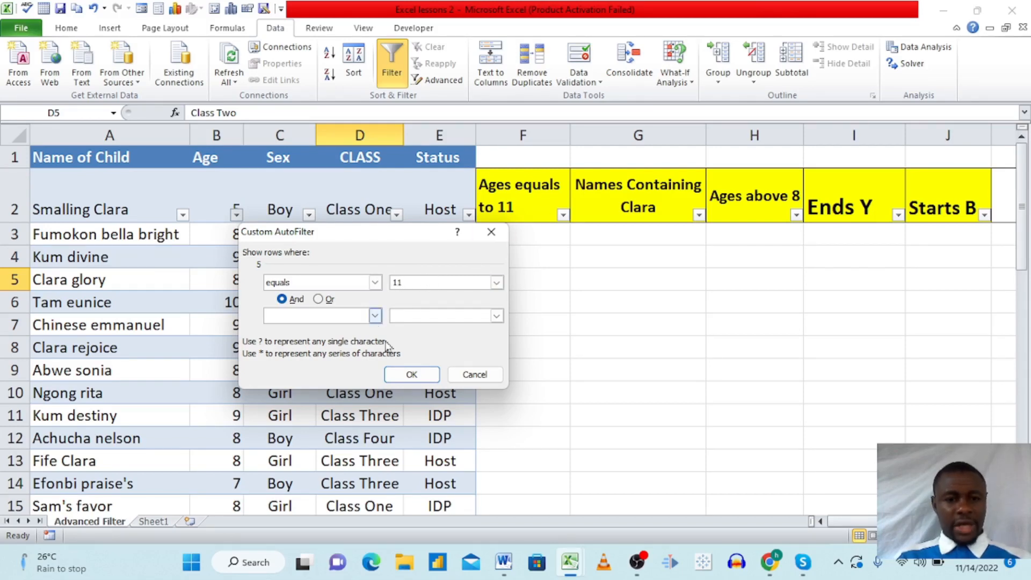
{"action": "left_click", "coordinate": [401, 374]}
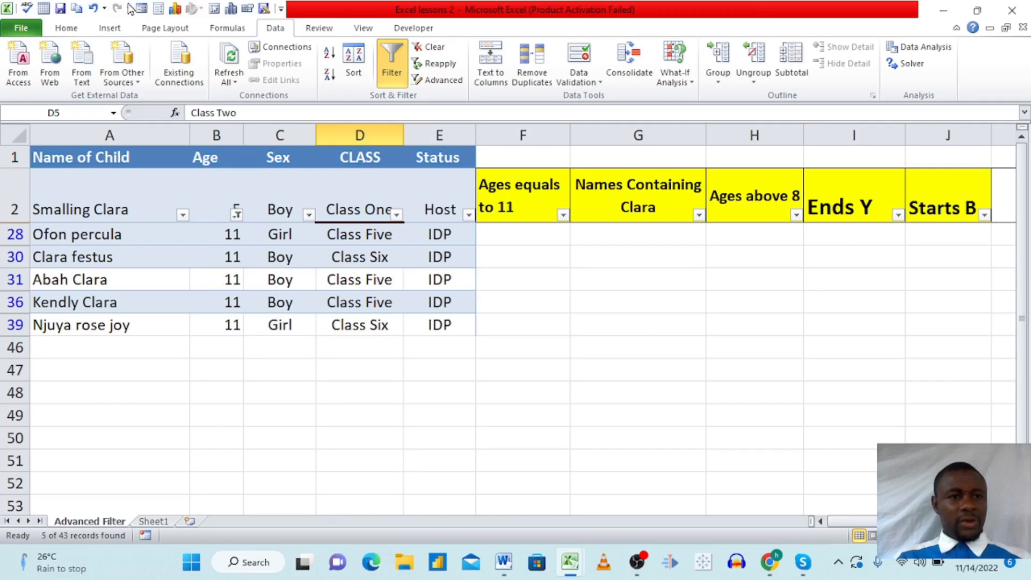
Undo the Age filter and look at the names criterion in G2 against the Name of Child column.
{"action": "left_click", "coordinate": [94, 9]}
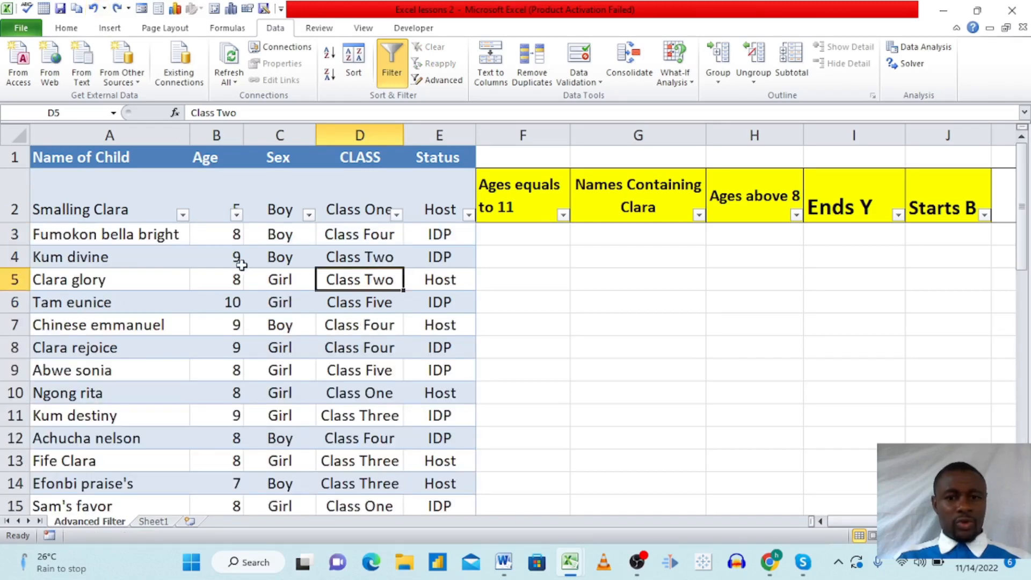
{"action": "left_click", "coordinate": [603, 202]}
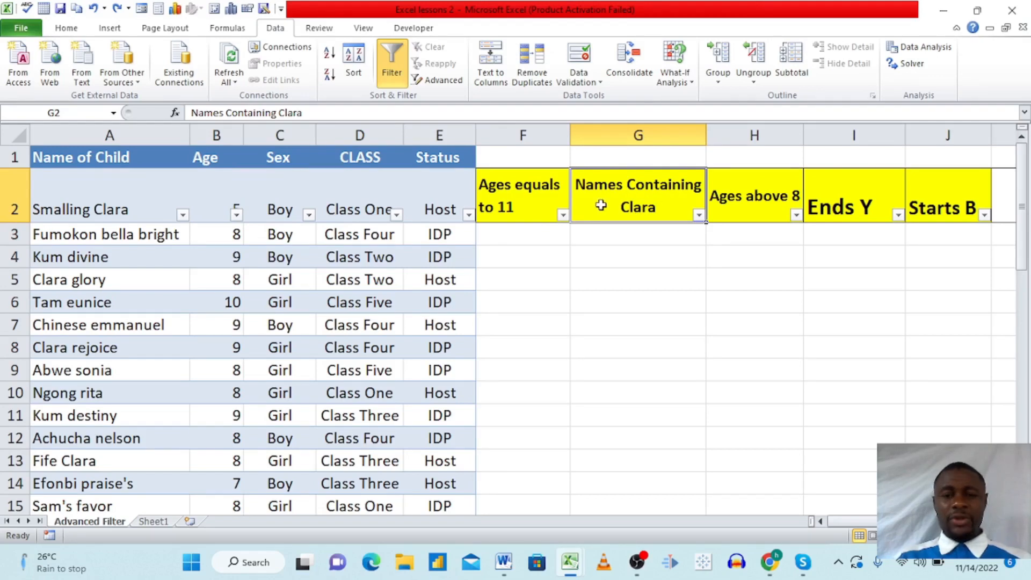
{"action": "left_click", "coordinate": [167, 264]}
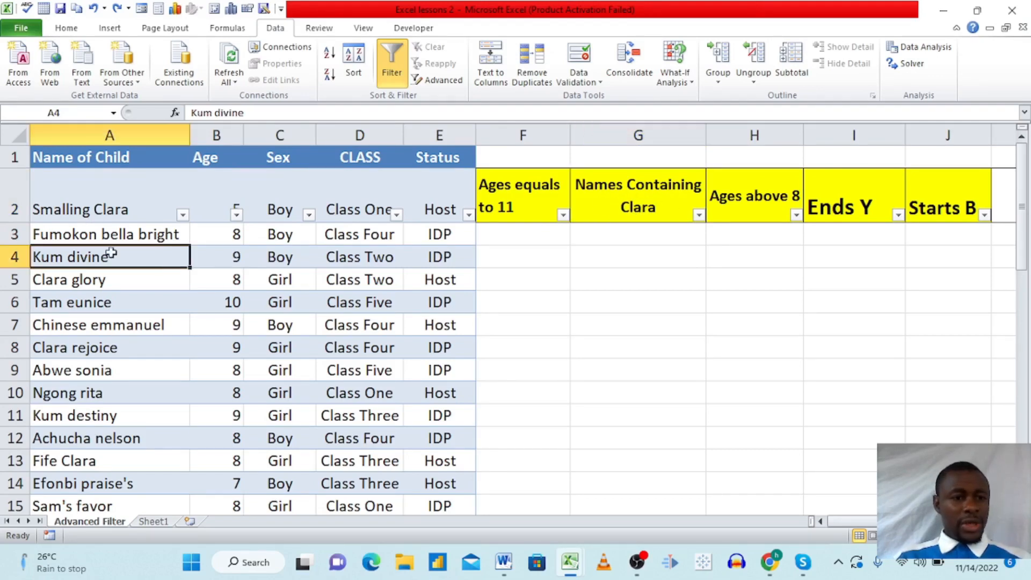
Filter the Name of Child column with a text filter for rows containing the name given in G2.
{"action": "left_click", "coordinate": [183, 215]}
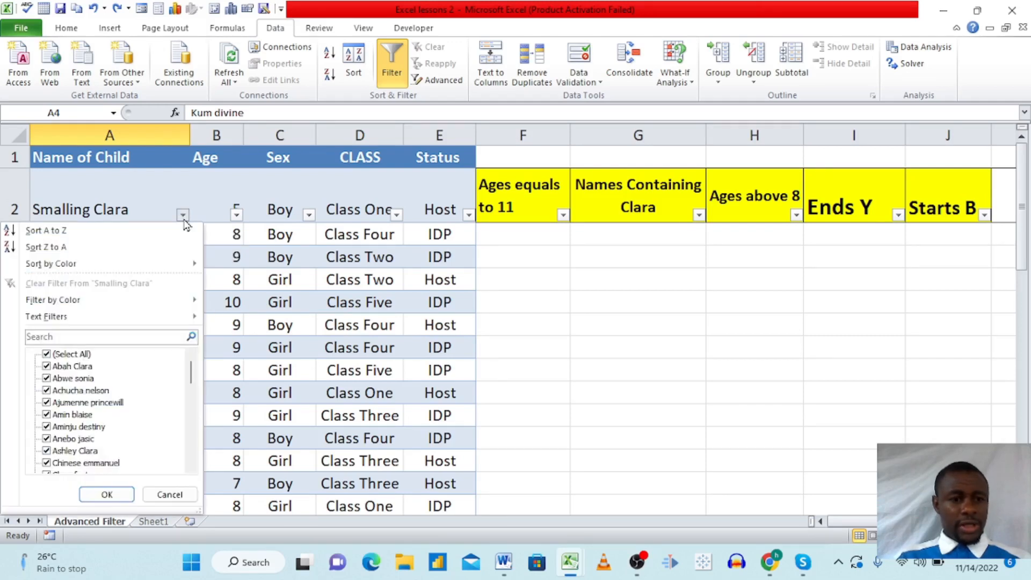
{"action": "mouse_move", "coordinate": [65, 321]}
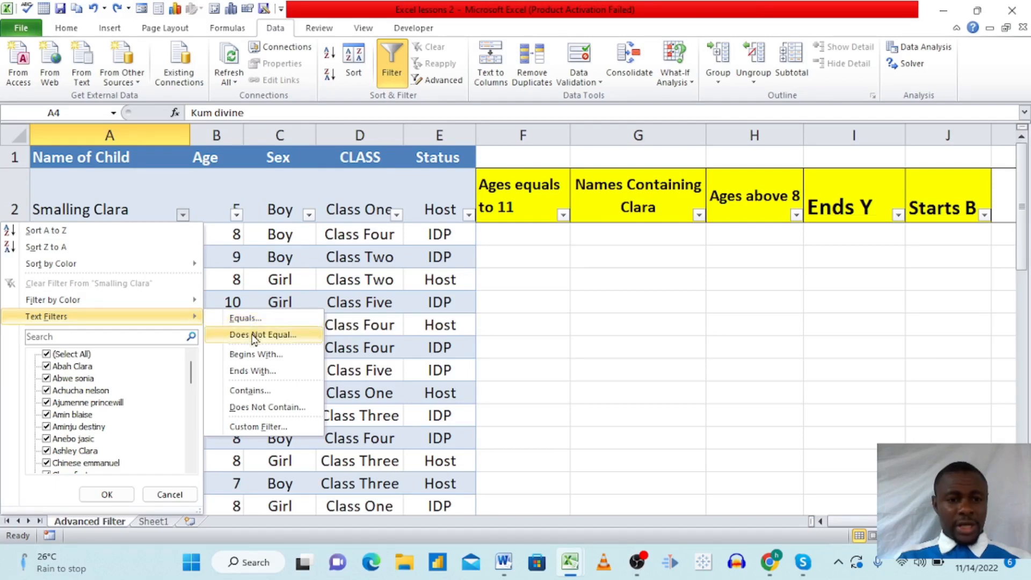
{"action": "left_click", "coordinate": [262, 389]}
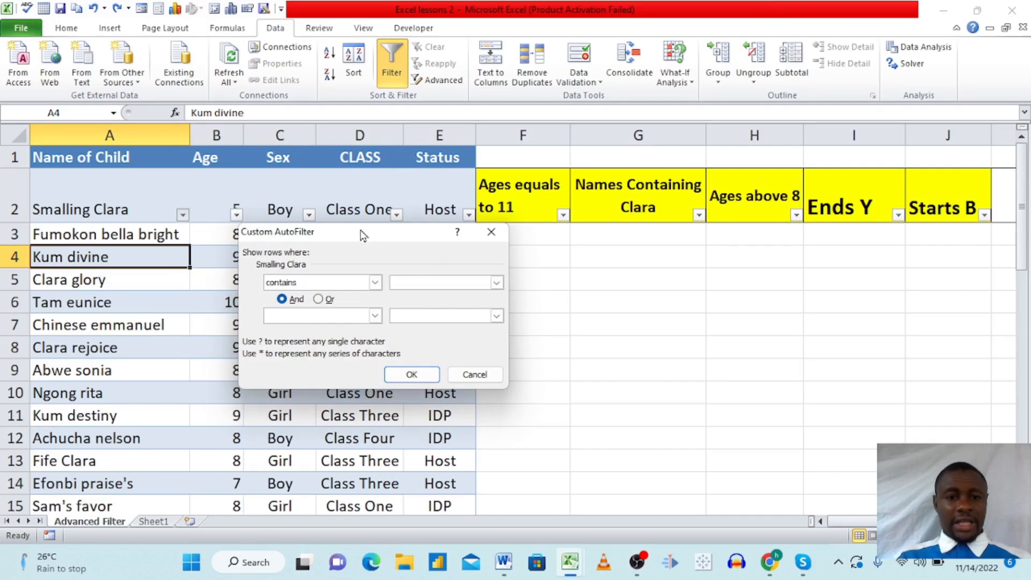
{"action": "left_click_drag", "start_coordinate": [369, 229], "coordinate": [334, 166]}
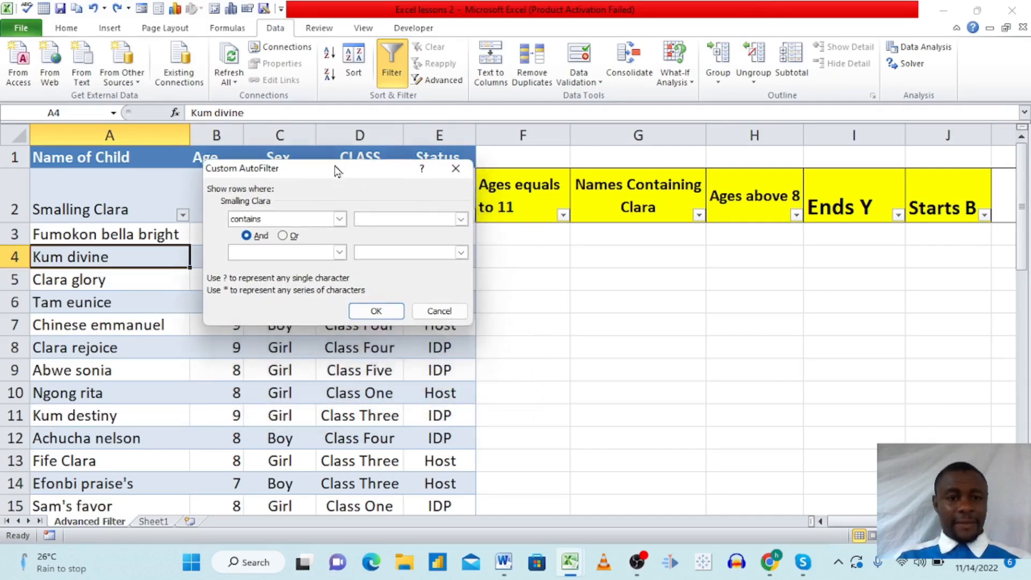
{"action": "key", "text": "Caps_Lock"}
{"action": "type", "text": "C"}
{"action": "key", "text": "Caps_Lock"}
{"action": "type", "text": "lara"}
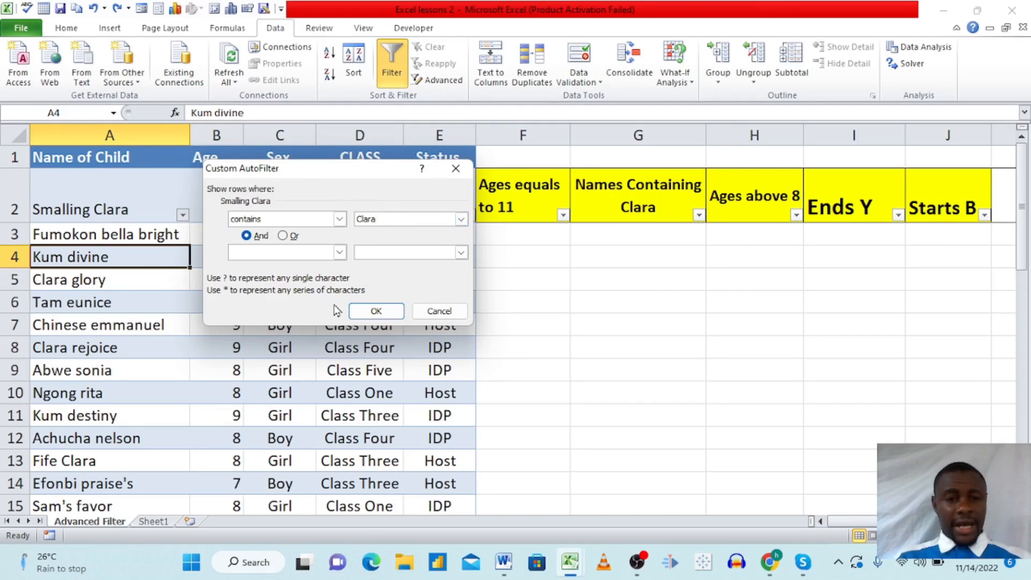
{"action": "left_click", "coordinate": [376, 312]}
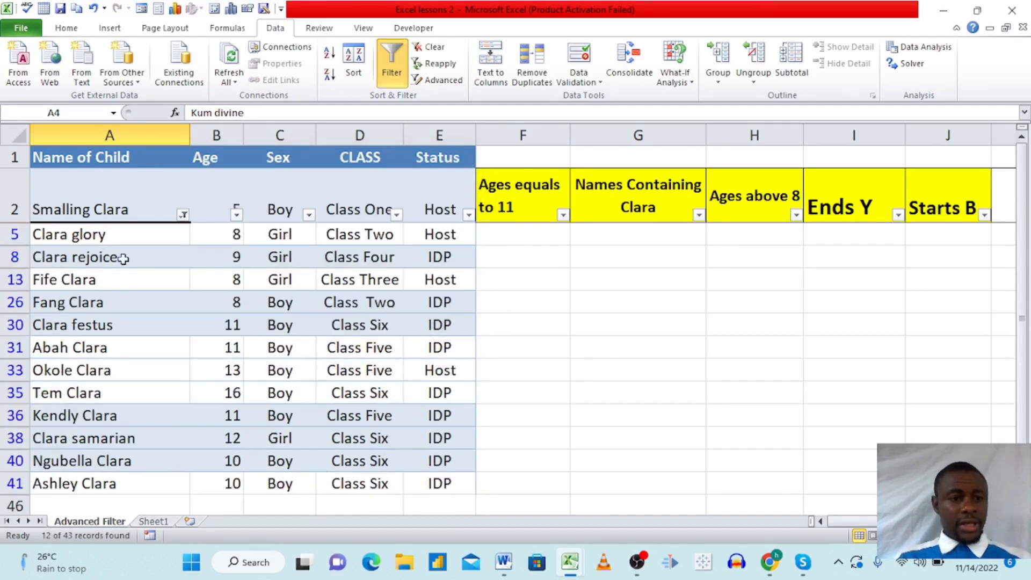
Examine each filtered row in the Name of Child column against the names criterion in G2.
{"action": "left_click", "coordinate": [66, 241]}
{"action": "left_click", "coordinate": [93, 260]}
{"action": "left_click", "coordinate": [94, 284]}
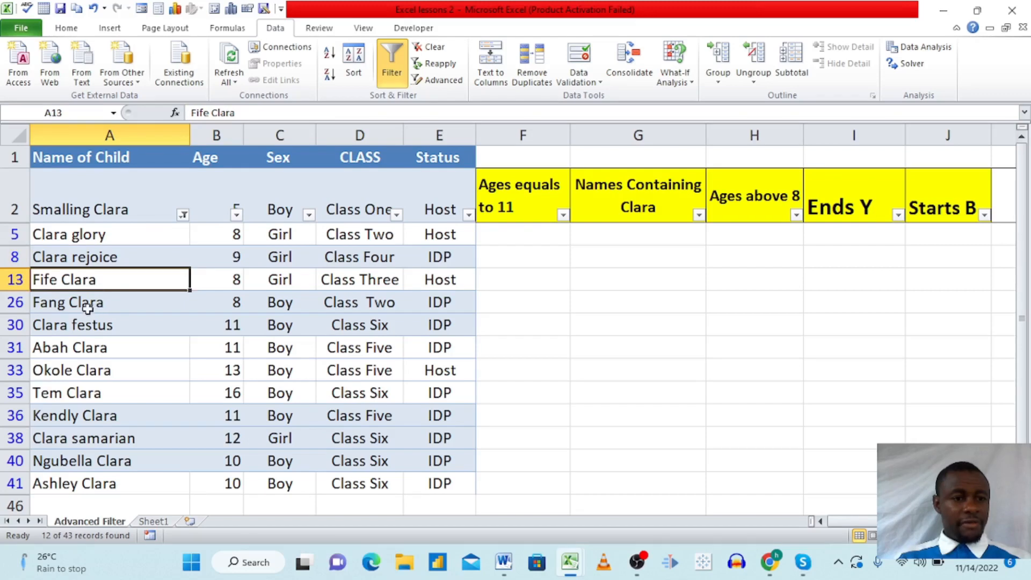
{"action": "left_click", "coordinate": [90, 307]}
{"action": "left_click", "coordinate": [114, 331]}
{"action": "left_click", "coordinate": [103, 355]}
{"action": "left_click", "coordinate": [108, 371]}
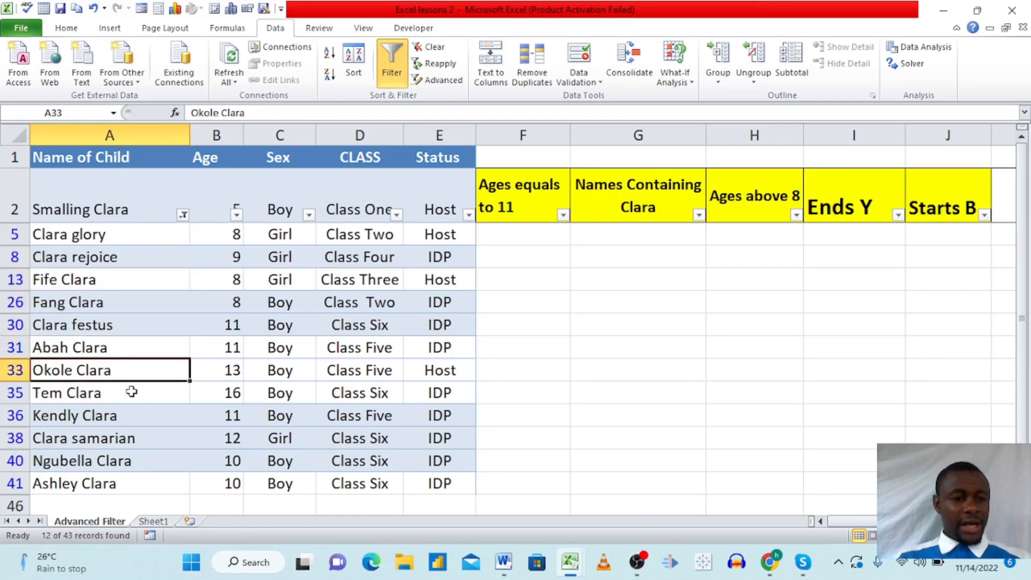
{"action": "left_click", "coordinate": [103, 411]}
{"action": "left_click", "coordinate": [94, 395]}
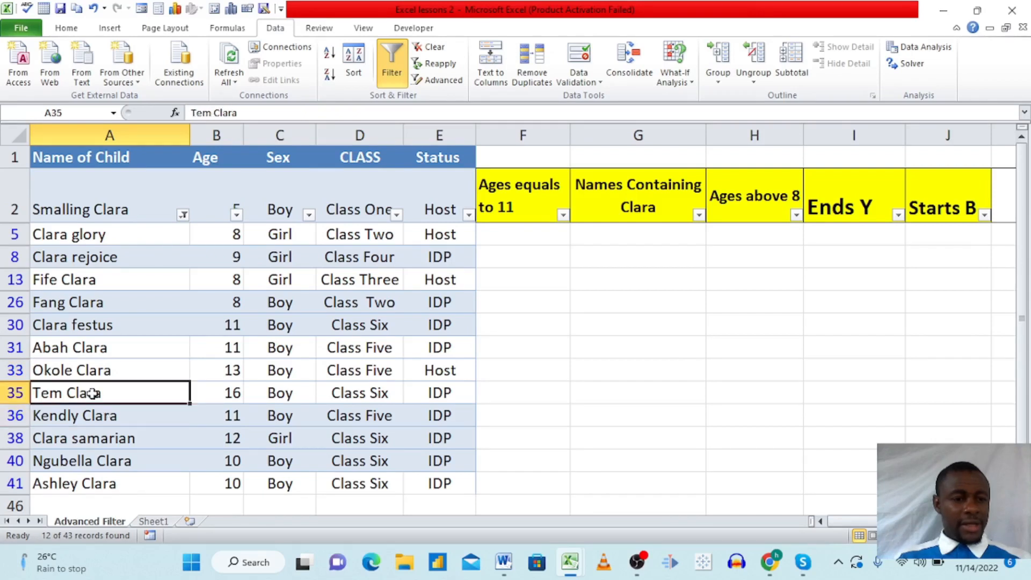
{"action": "left_click", "coordinate": [115, 417]}
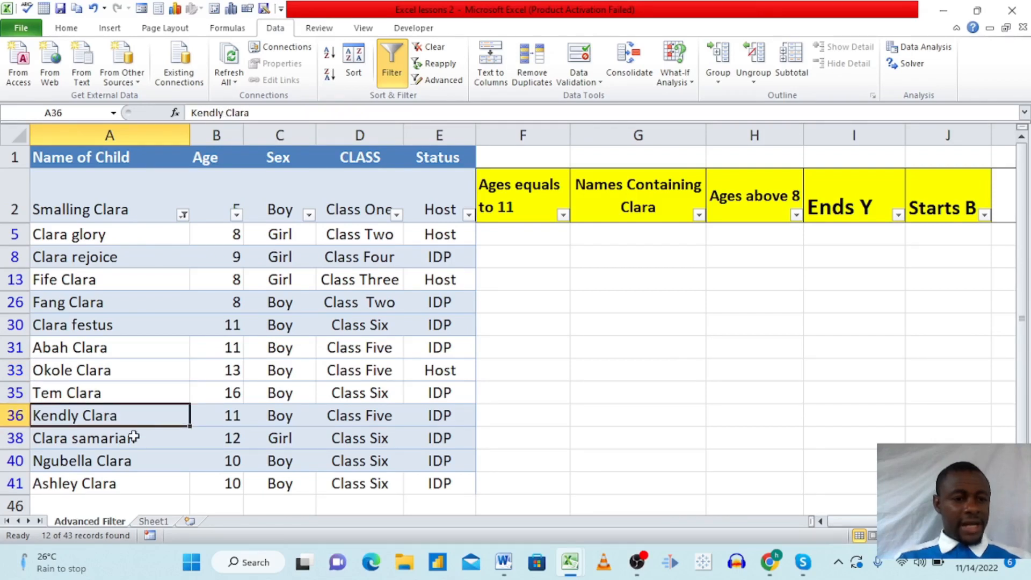
{"action": "left_click", "coordinate": [129, 440]}
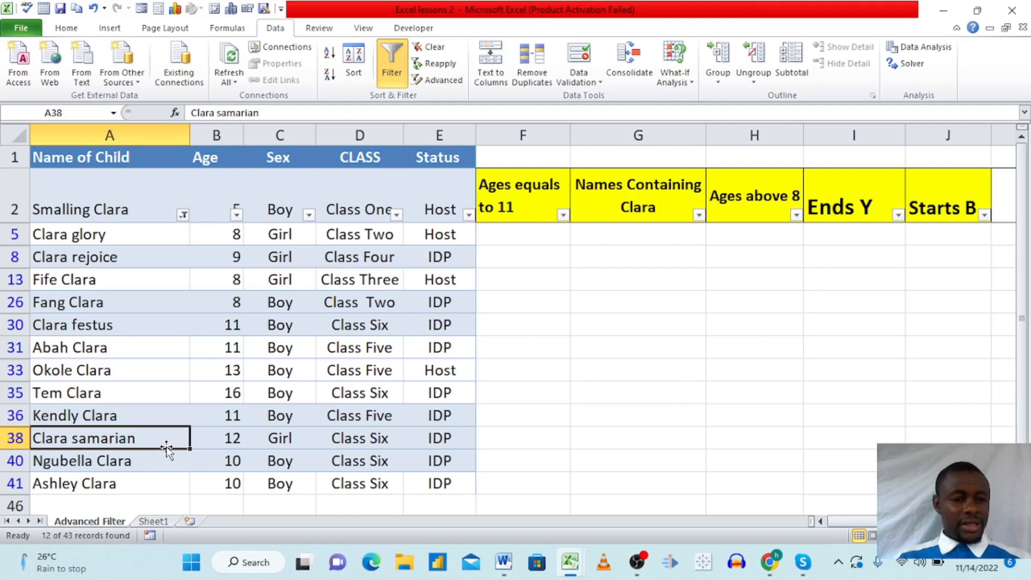
{"action": "left_click", "coordinate": [132, 465]}
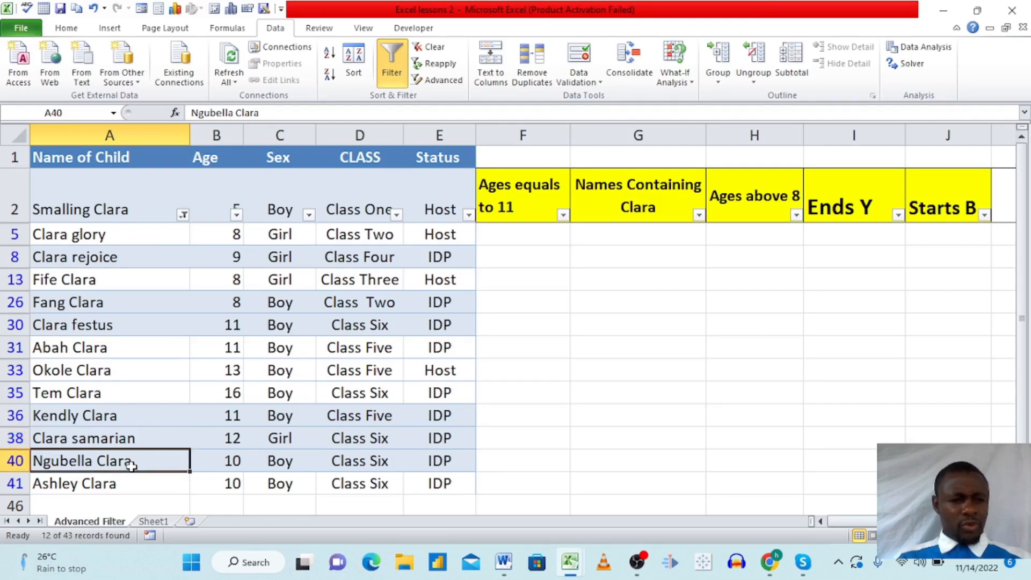
{"action": "left_click", "coordinate": [101, 486]}
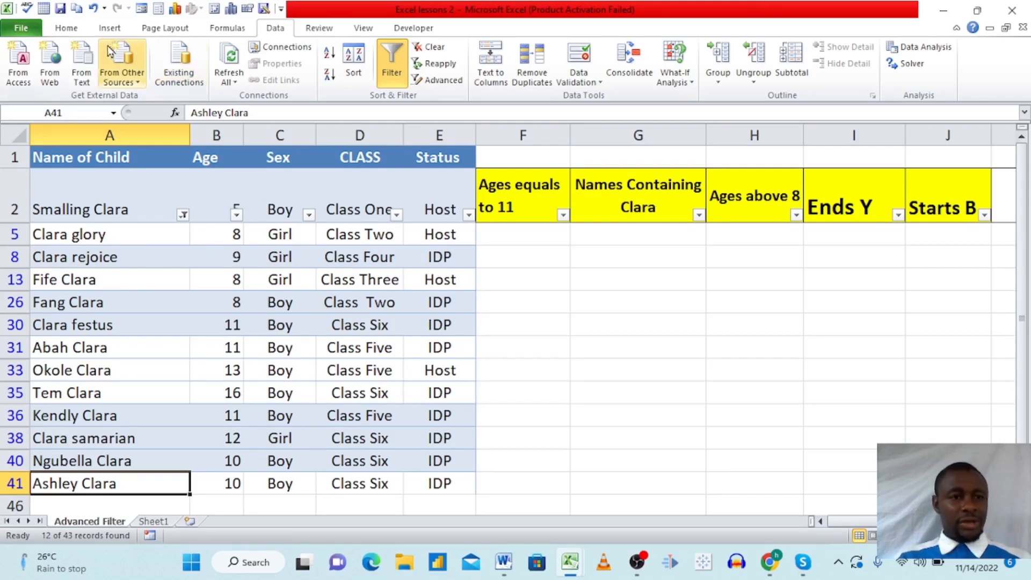
Undo the Name of Child filter and look at the age criterion in H2.
{"action": "left_click", "coordinate": [94, 10]}
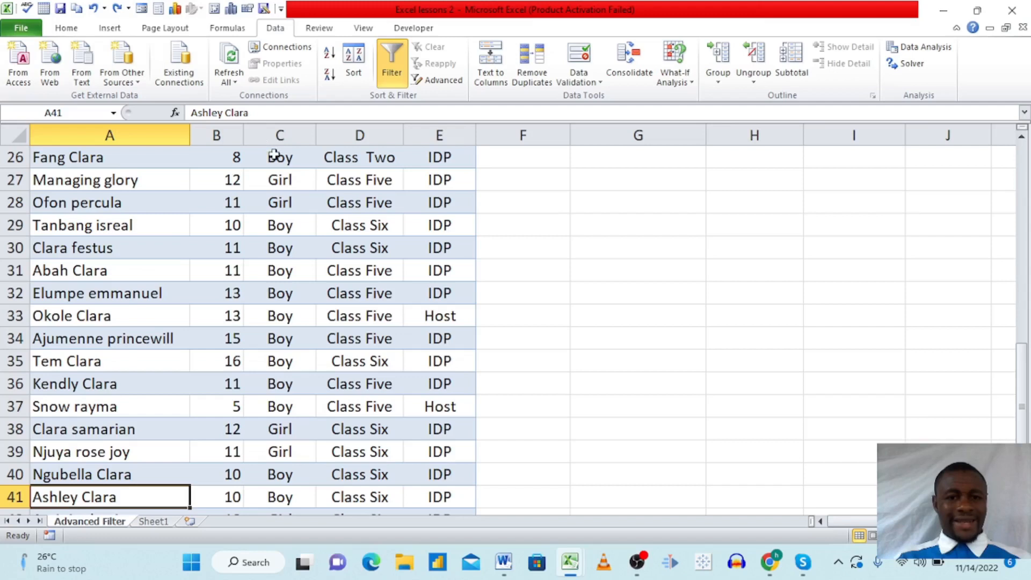
{"action": "scroll", "coordinate": [311, 250], "scroll_direction": "up", "scroll_amount": 9}
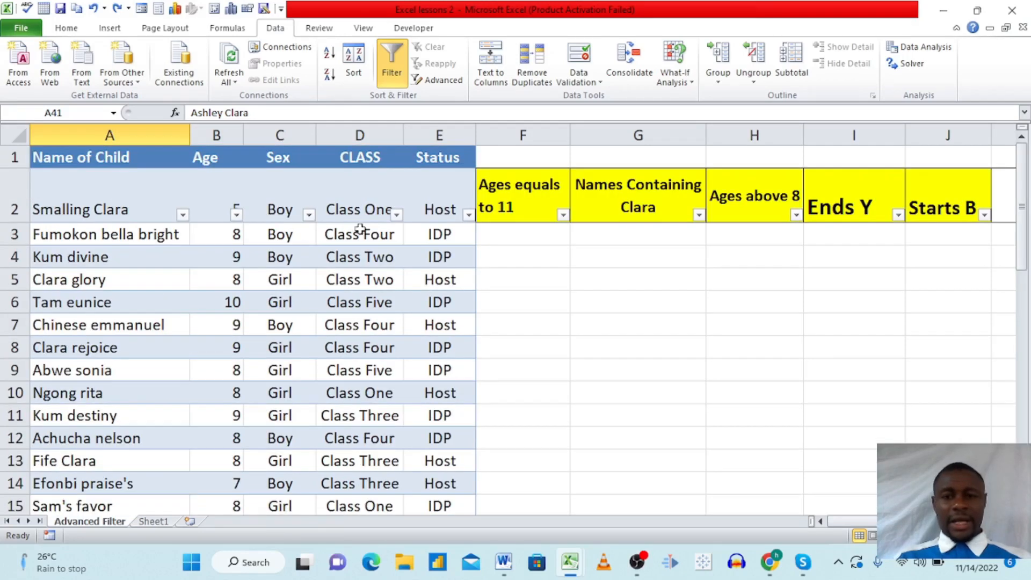
{"action": "left_click", "coordinate": [762, 207]}
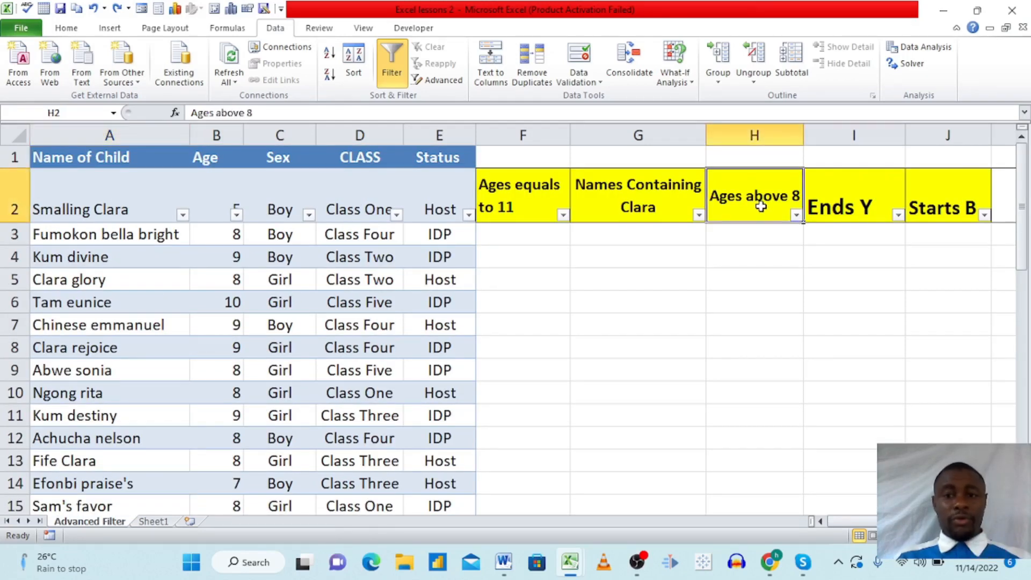
{"action": "left_click", "coordinate": [290, 256]}
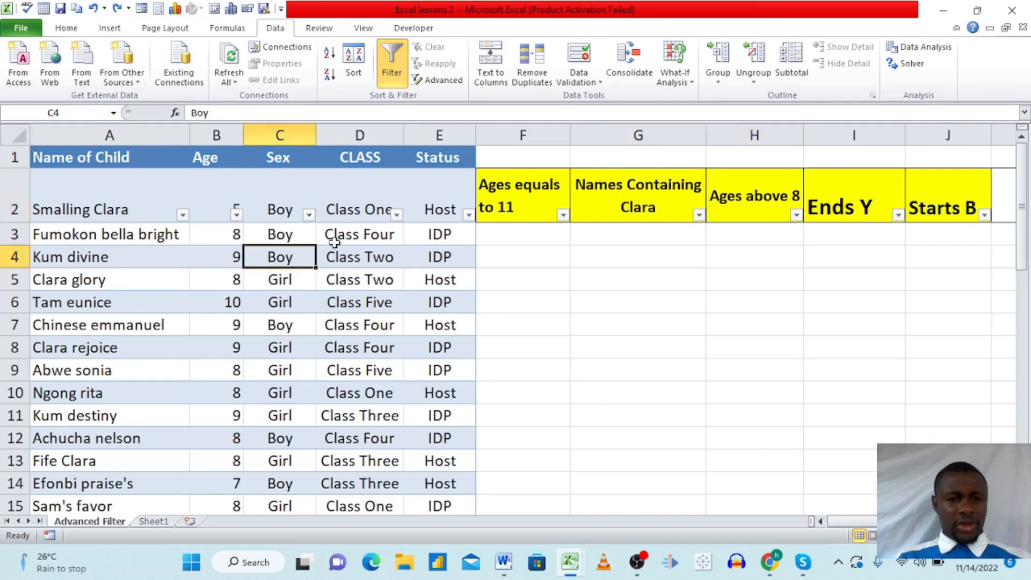
{"action": "left_click", "coordinate": [309, 216]}
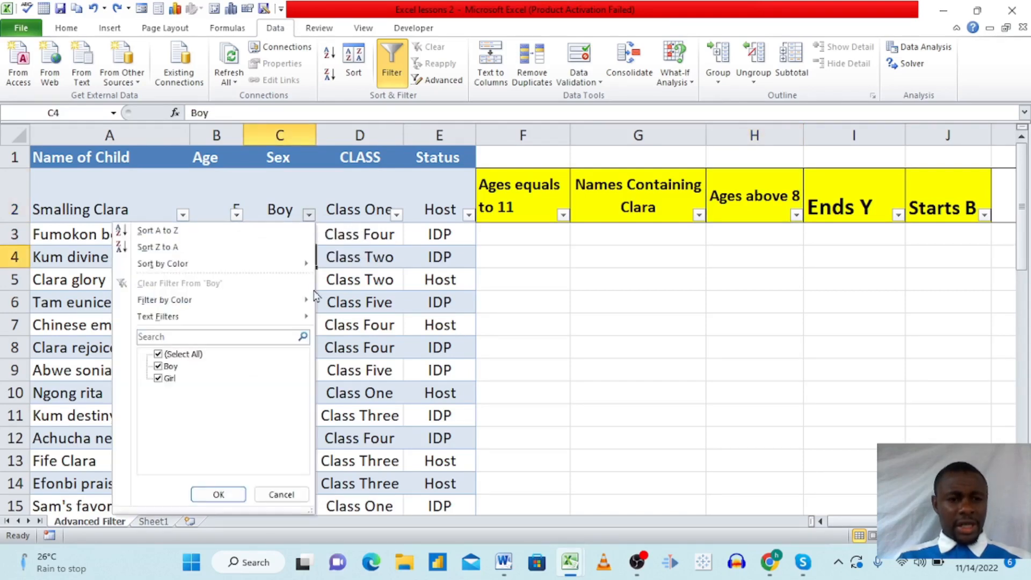
{"action": "mouse_move", "coordinate": [152, 321]}
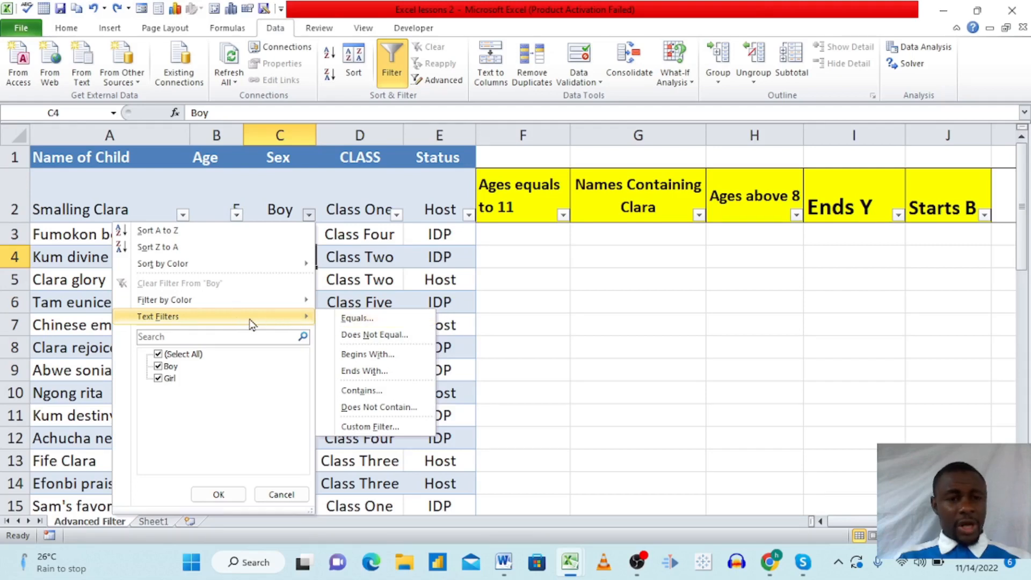
{"action": "left_click", "coordinate": [568, 301]}
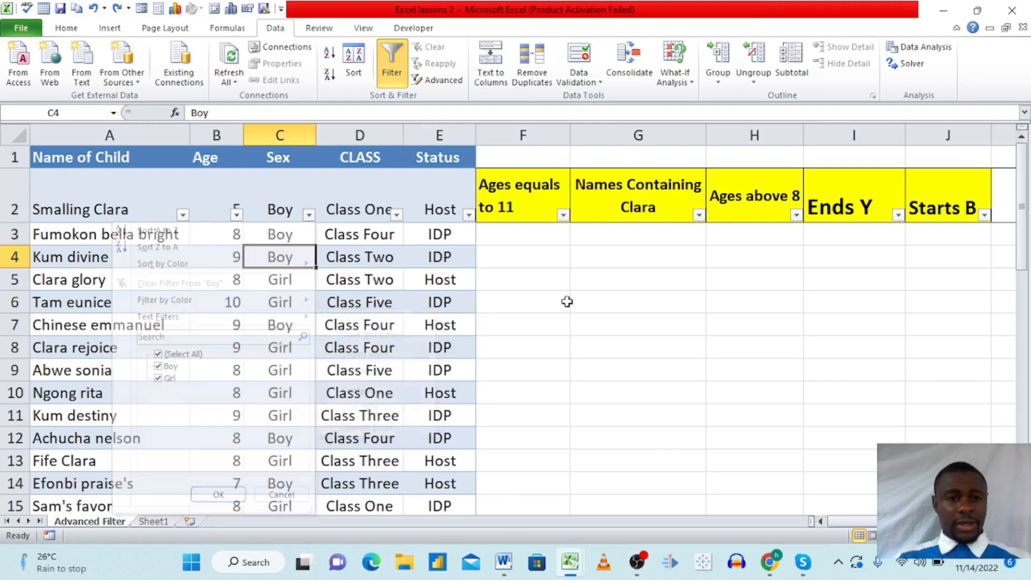
Filter the Age column with a number filter for rows greater than 8.
{"action": "left_click", "coordinate": [236, 215]}
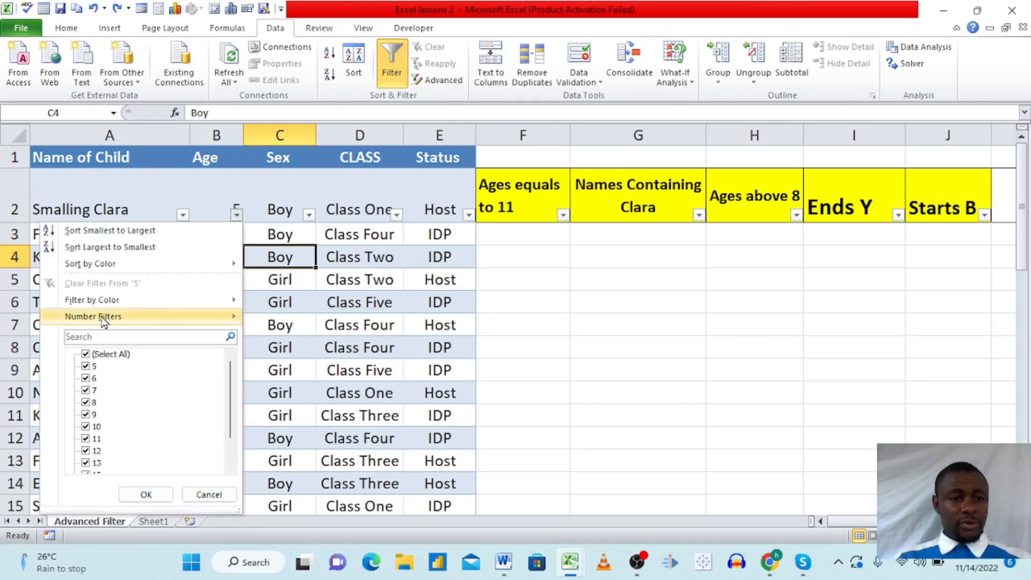
{"action": "mouse_move", "coordinate": [102, 318]}
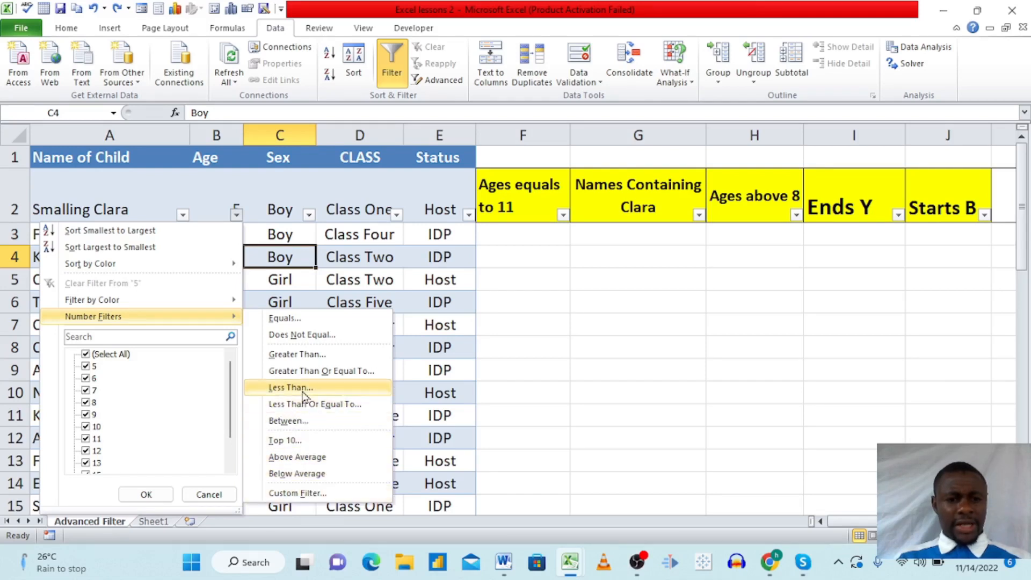
{"action": "left_click", "coordinate": [311, 355]}
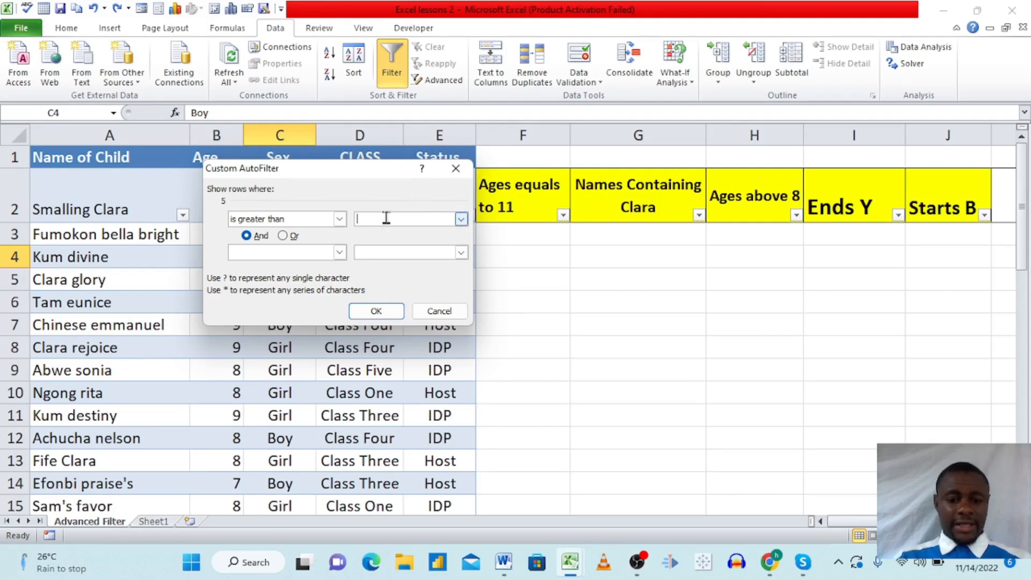
{"action": "type", "text": "8"}
{"action": "left_click", "coordinate": [377, 314]}
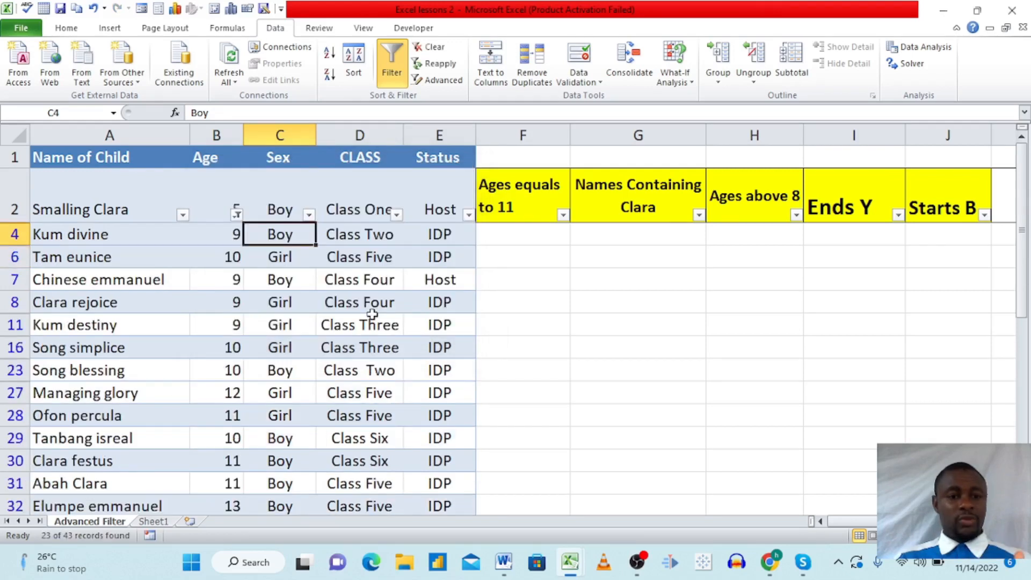
Check the filtered values in the Age column and undo the Age filter.
{"action": "left_click", "coordinate": [224, 246]}
{"action": "left_click_drag", "start_coordinate": [221, 233], "coordinate": [220, 266]}
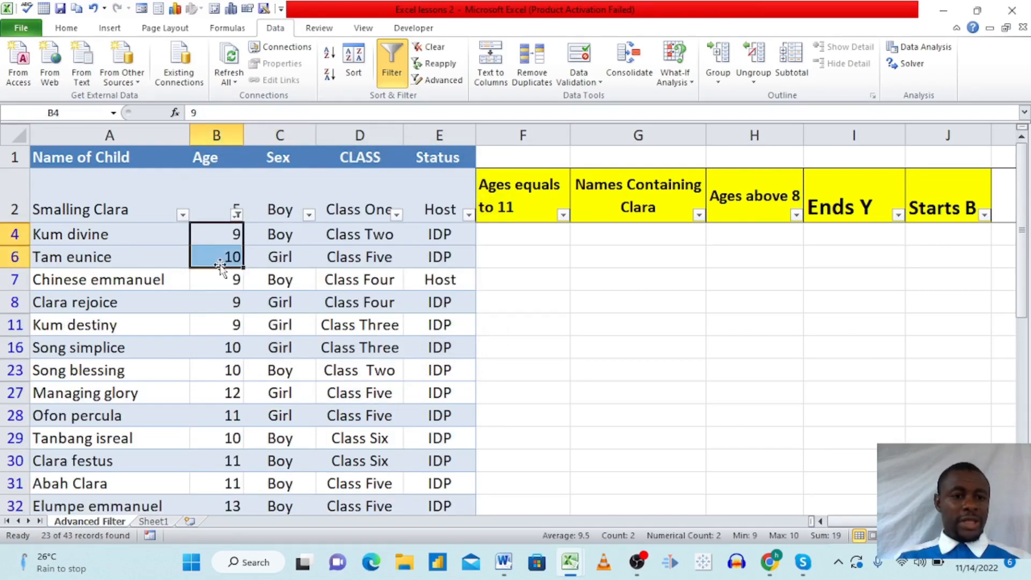
{"action": "left_click", "coordinate": [213, 348]}
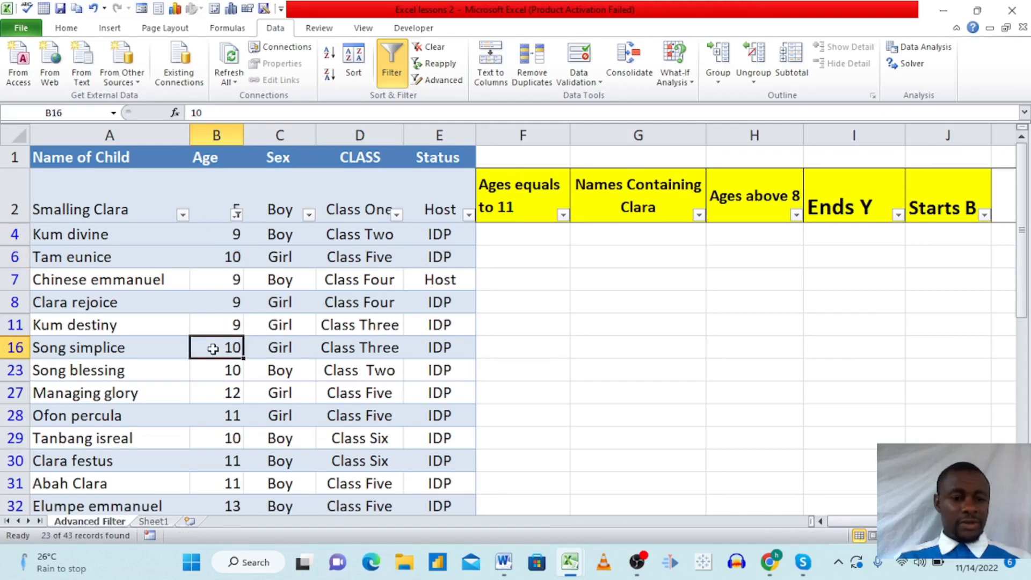
{"action": "left_click_drag", "start_coordinate": [214, 392], "coordinate": [213, 417]}
{"action": "left_click", "coordinate": [212, 422]}
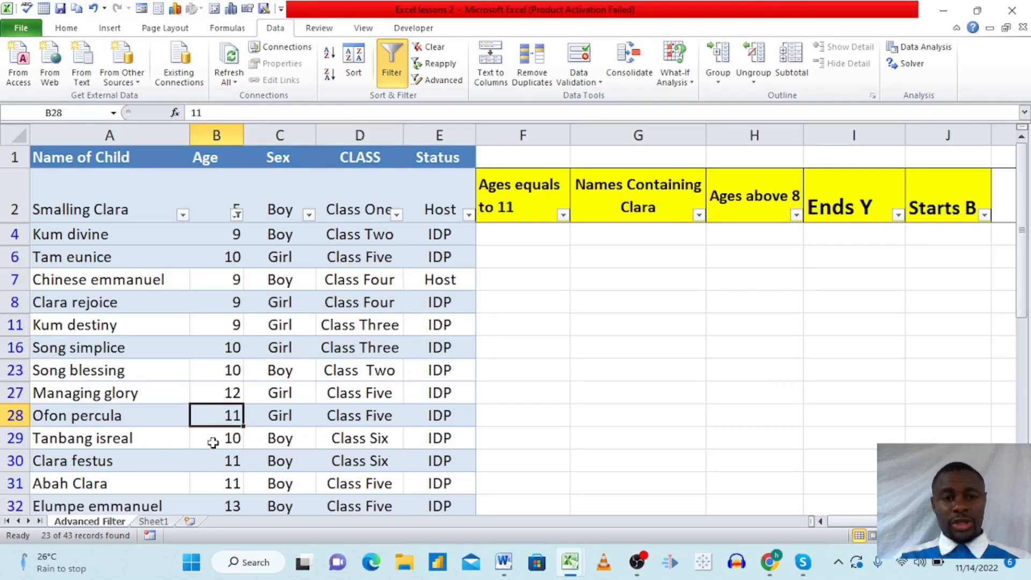
{"action": "left_click", "coordinate": [94, 9]}
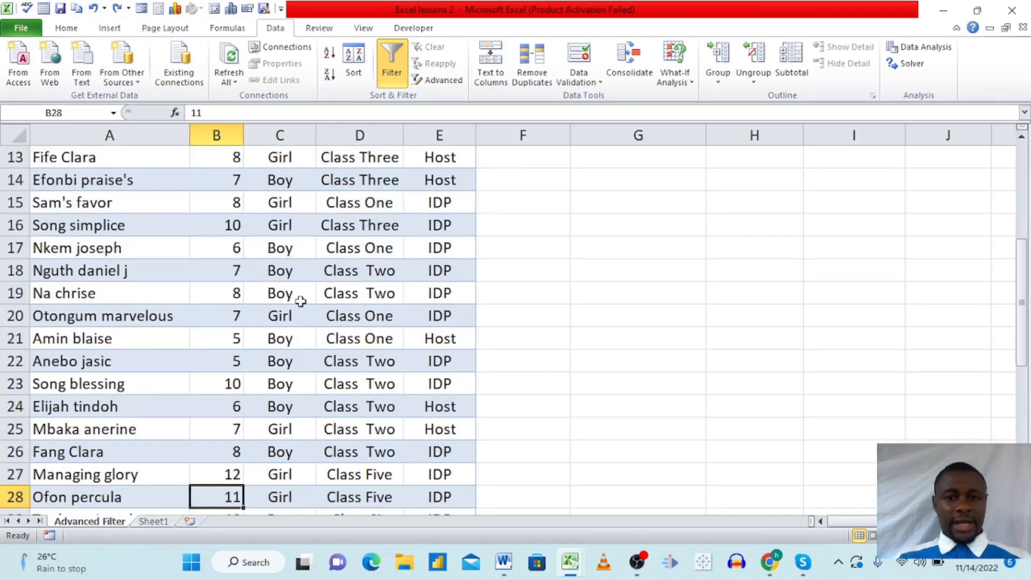
{"action": "scroll", "coordinate": [363, 334], "scroll_direction": "up", "scroll_amount": 4}
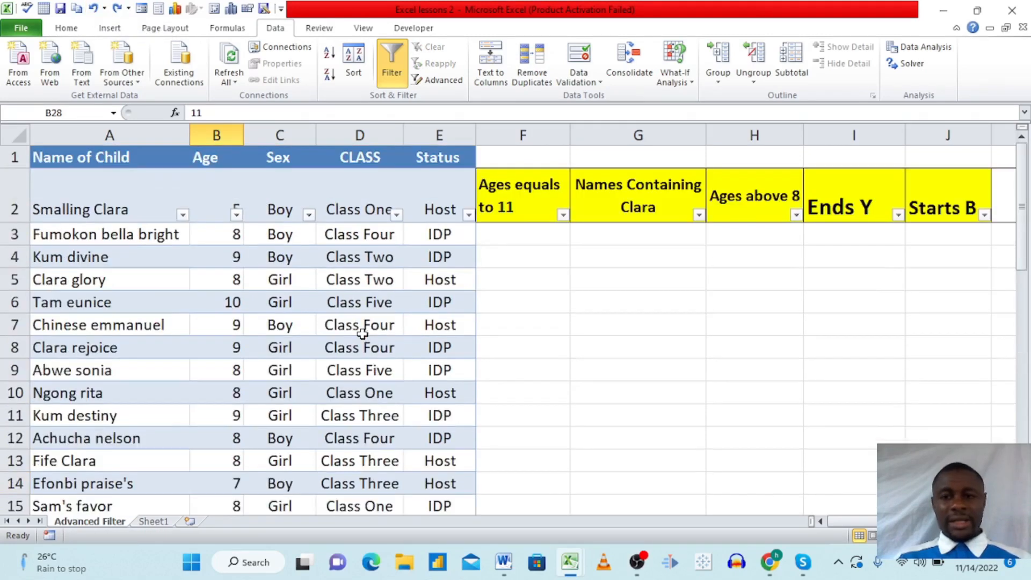
Filter the Name of Child column for names ending with Y, as given in I2, and undo that filter.
{"action": "left_click", "coordinate": [851, 210]}
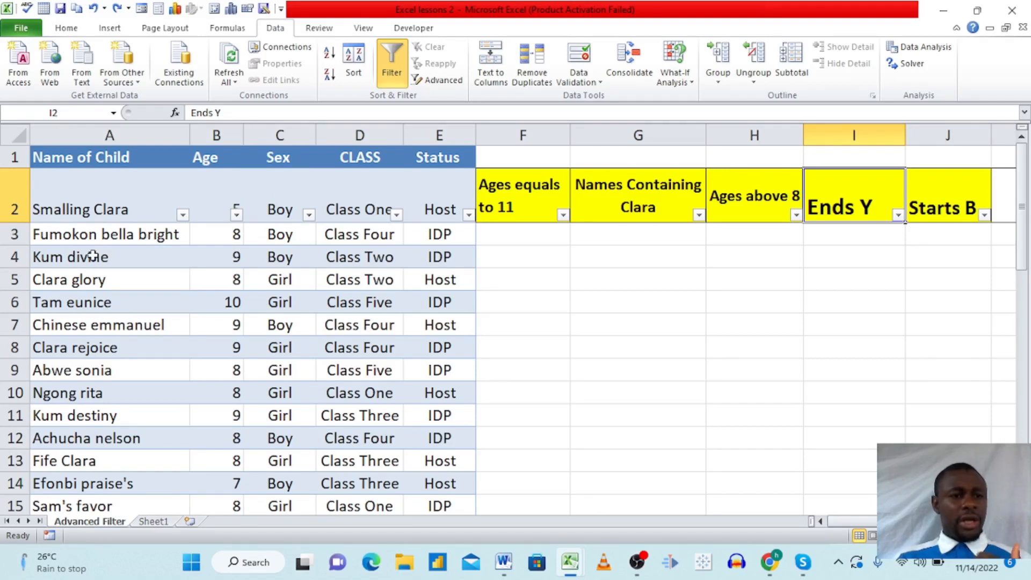
{"action": "left_click", "coordinate": [183, 215]}
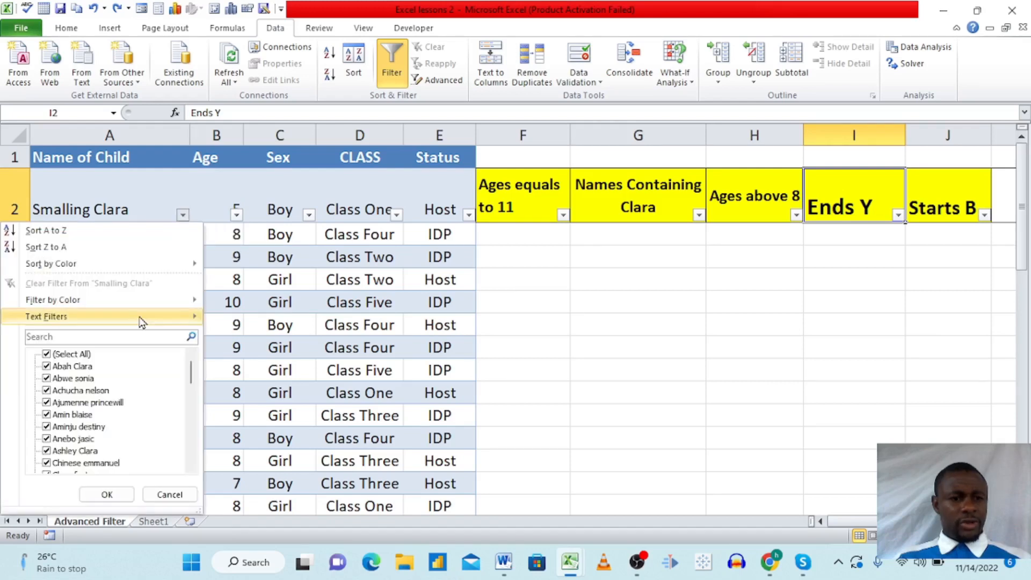
{"action": "mouse_move", "coordinate": [66, 319]}
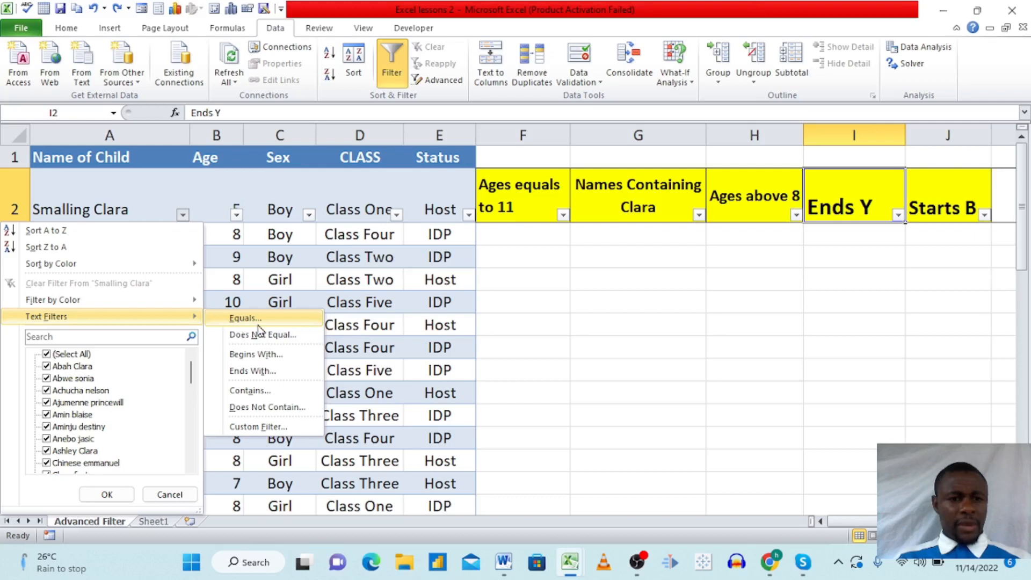
{"action": "left_click", "coordinate": [260, 375]}
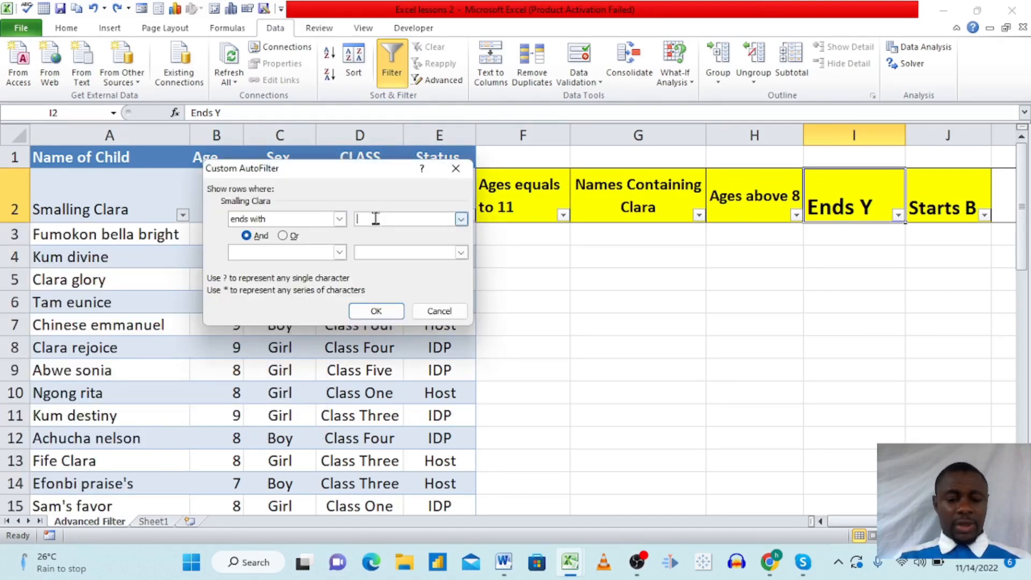
{"action": "left_click", "coordinate": [376, 311]}
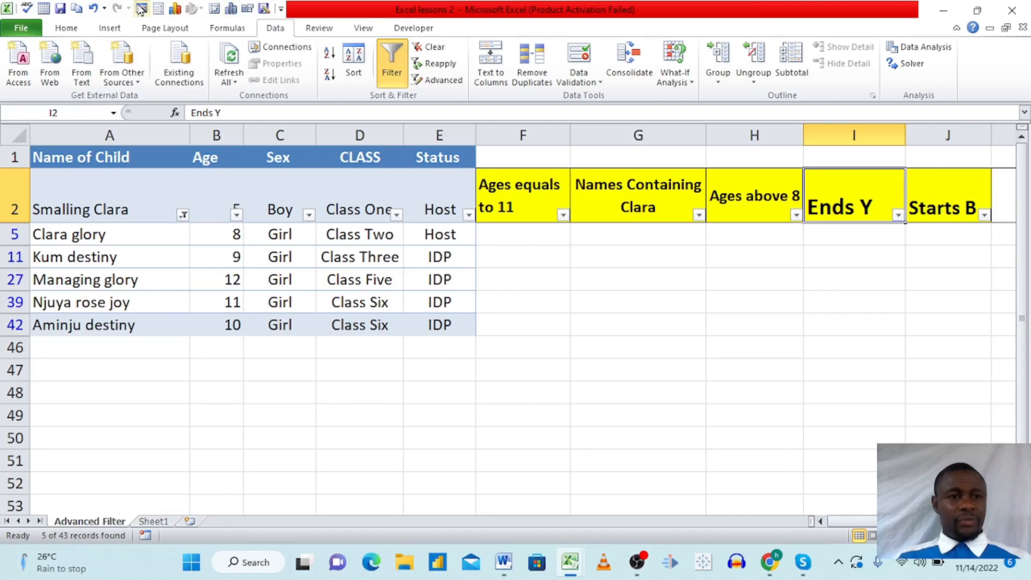
{"action": "left_click", "coordinate": [93, 10]}
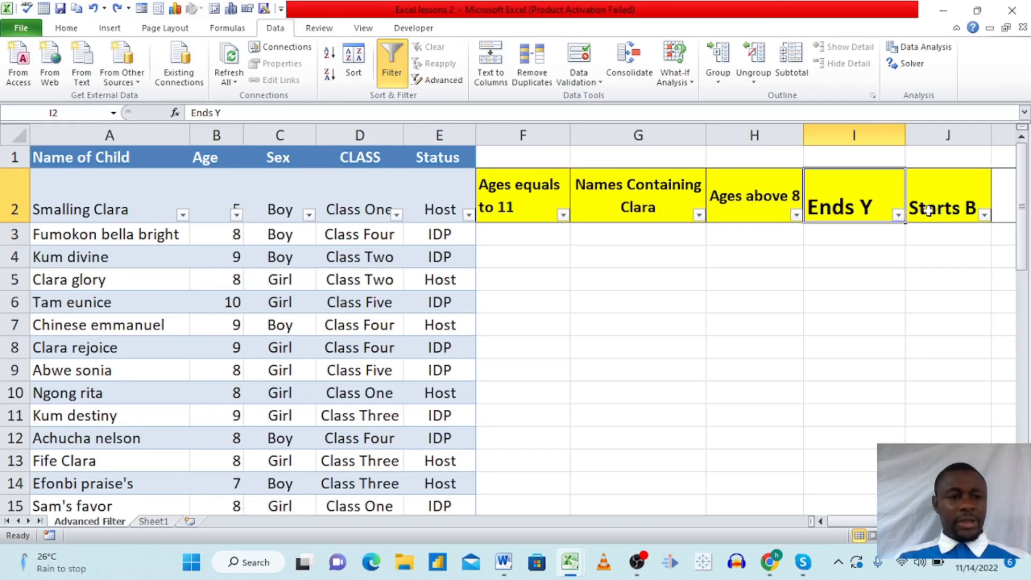
Filter the Sex column with a text filter for values beginning with b, following the criterion in J2.
{"action": "left_click", "coordinate": [284, 239]}
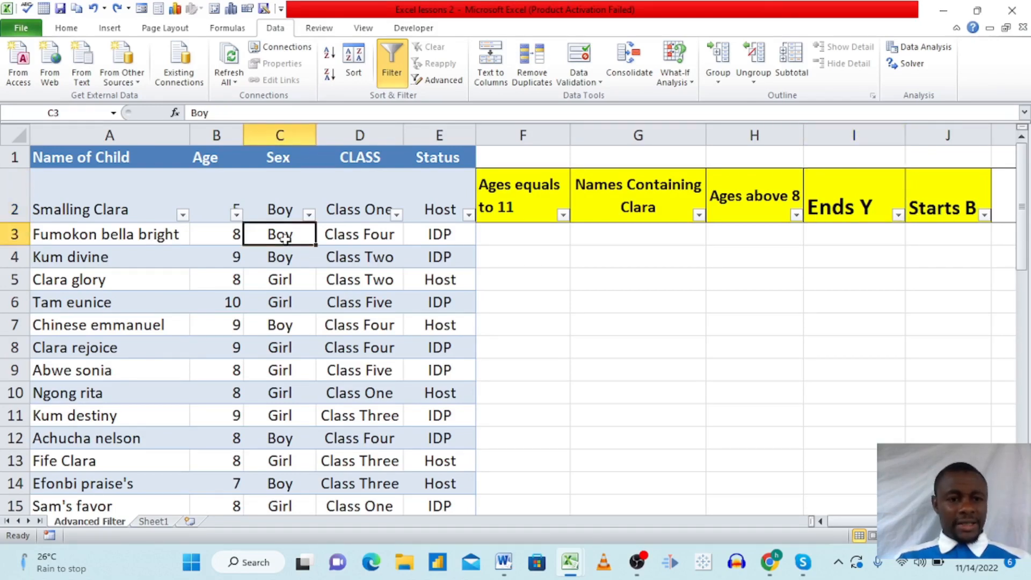
{"action": "left_click", "coordinate": [309, 214]}
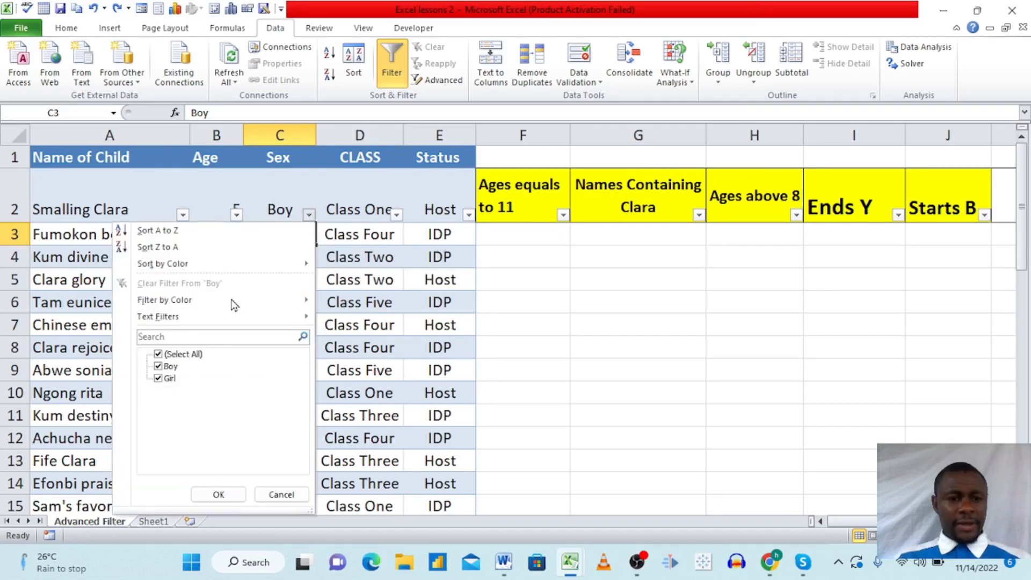
{"action": "mouse_move", "coordinate": [195, 320]}
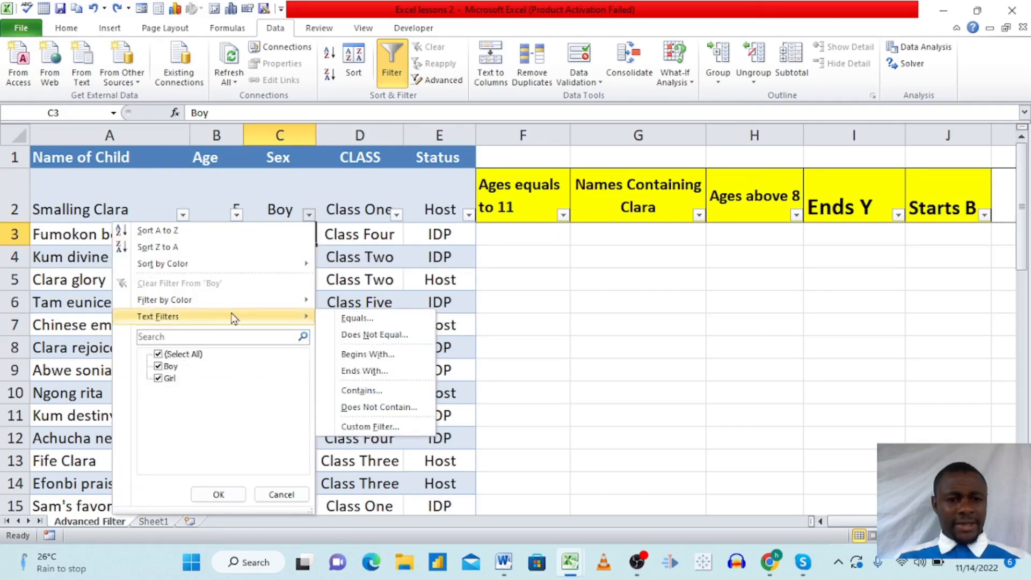
{"action": "left_click", "coordinate": [371, 355]}
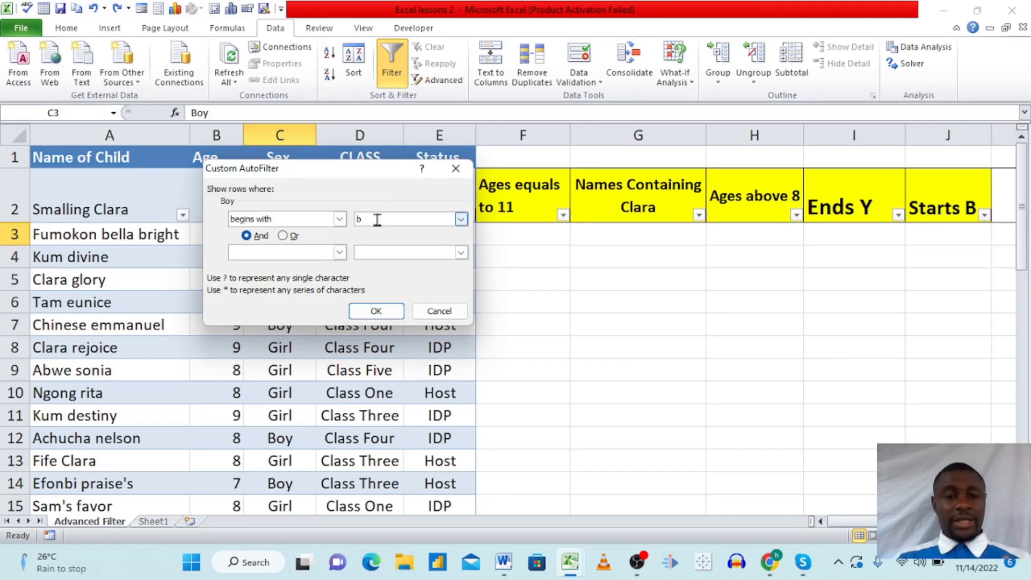
{"action": "left_click", "coordinate": [363, 312]}
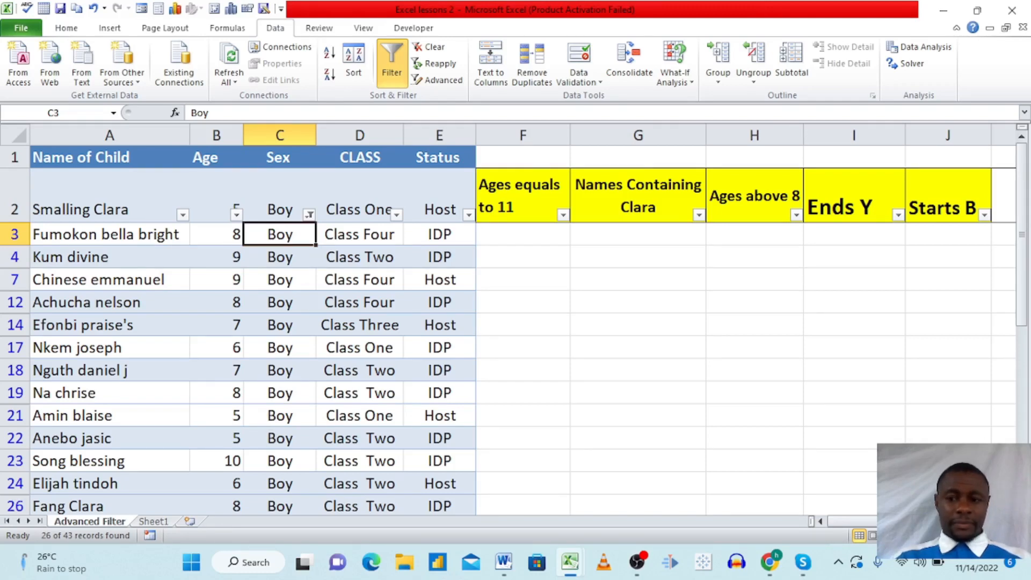
Review the filtered rows down to the end of the table and undo the Sex column filter.
{"action": "scroll", "coordinate": [514, 330], "scroll_direction": "down", "scroll_amount": 4}
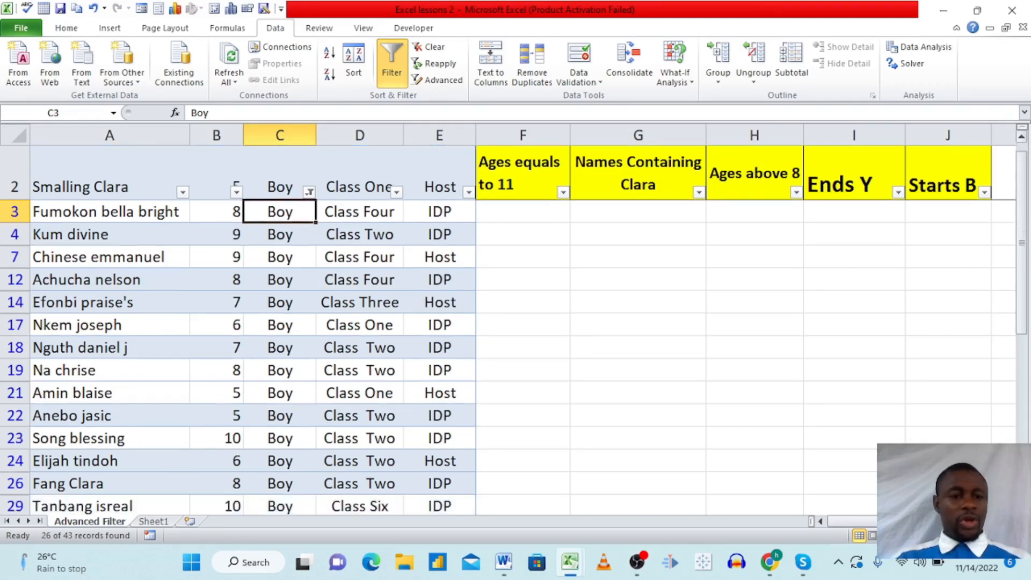
{"action": "scroll", "coordinate": [511, 362], "scroll_direction": "down", "scroll_amount": 2}
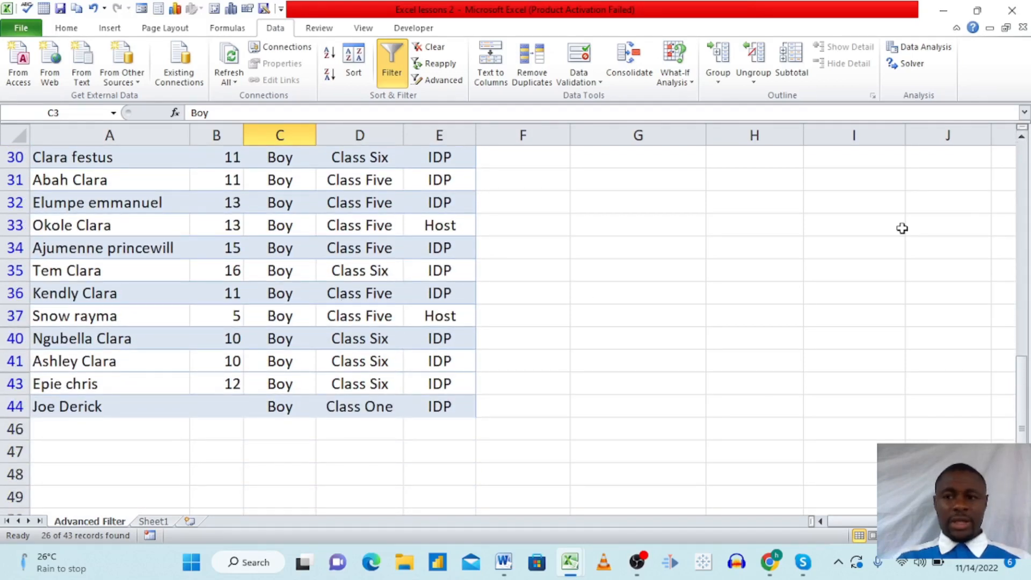
{"action": "left_click", "coordinate": [1023, 159]}
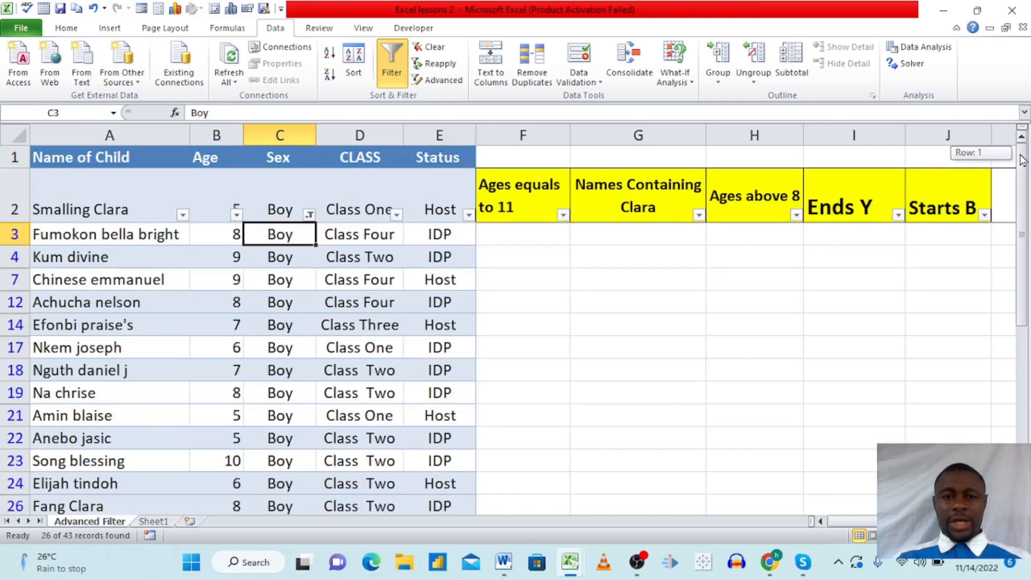
{"action": "left_click", "coordinate": [93, 8]}
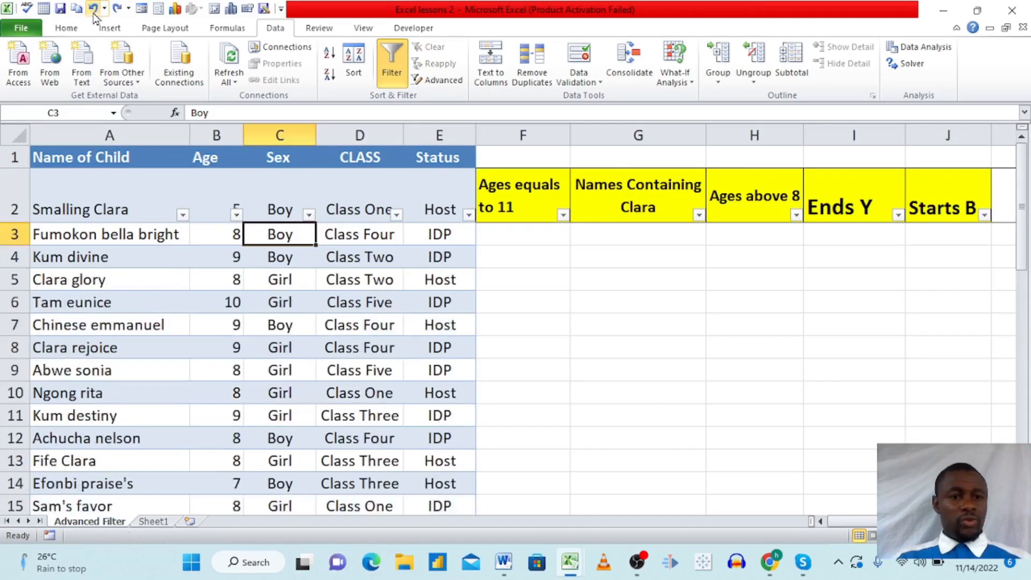
Filter the Name of Child column with a text filter for names beginning with b, and undo that filter.
{"action": "left_click", "coordinate": [183, 215]}
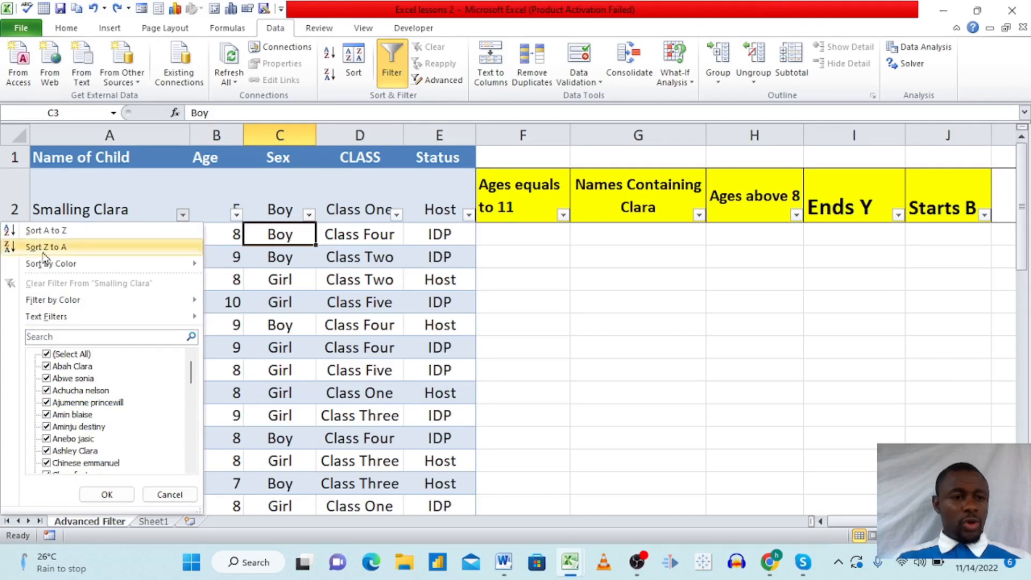
{"action": "mouse_move", "coordinate": [53, 322]}
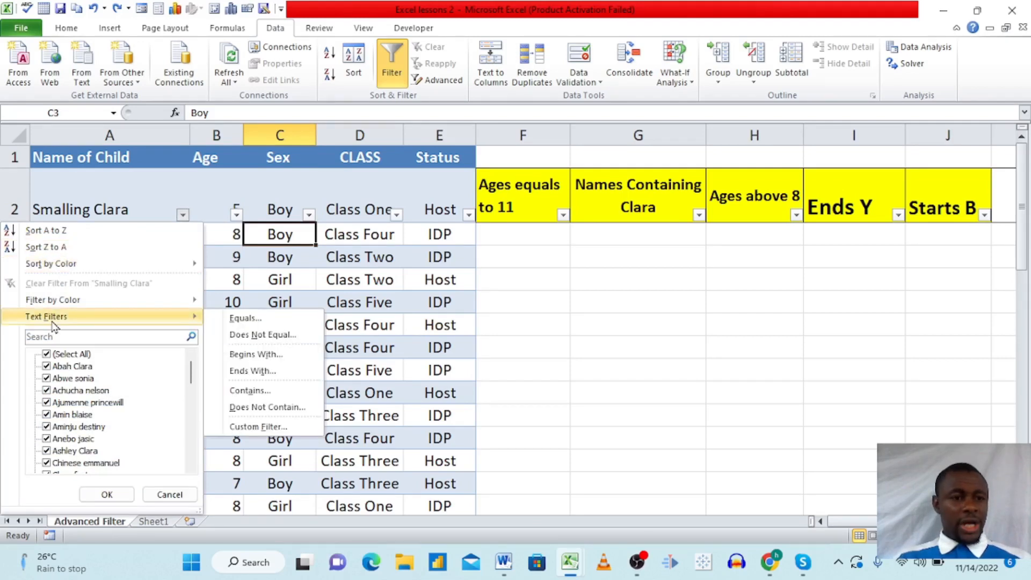
{"action": "left_click", "coordinate": [255, 357]}
{"action": "type", "text": "b"}
{"action": "left_click", "coordinate": [375, 312]}
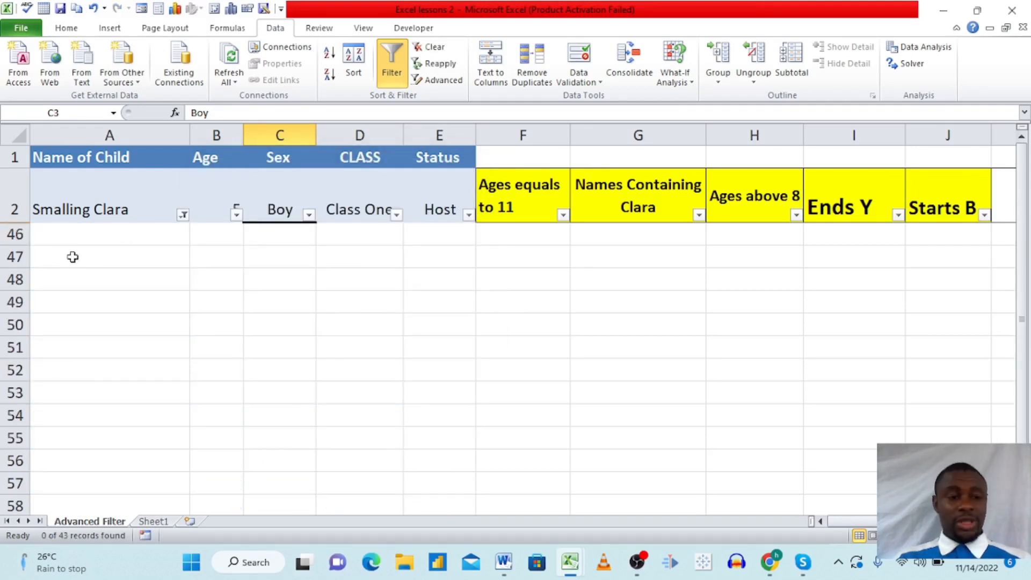
{"action": "left_click", "coordinate": [92, 9]}
{"action": "left_click", "coordinate": [393, 340]}
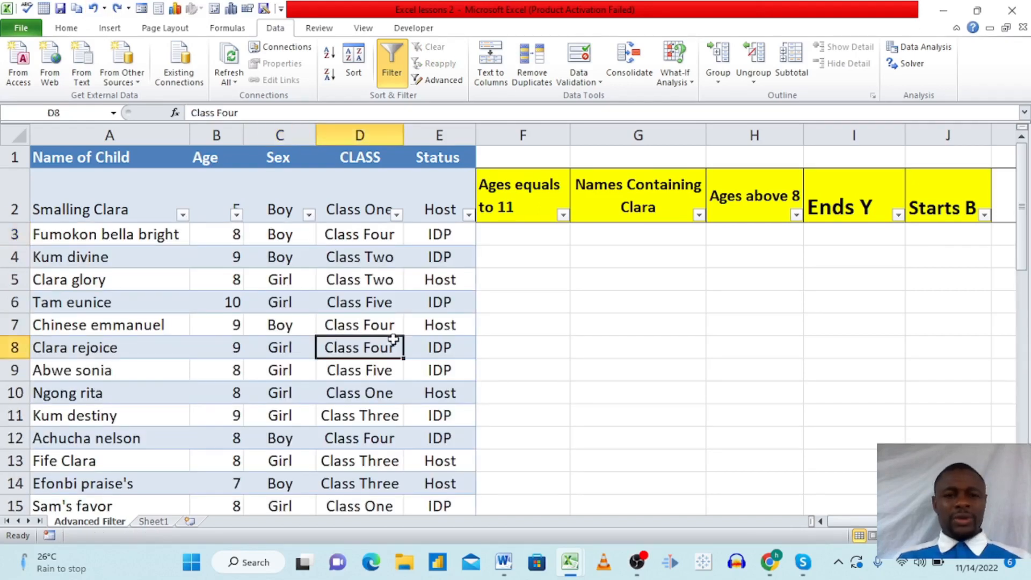